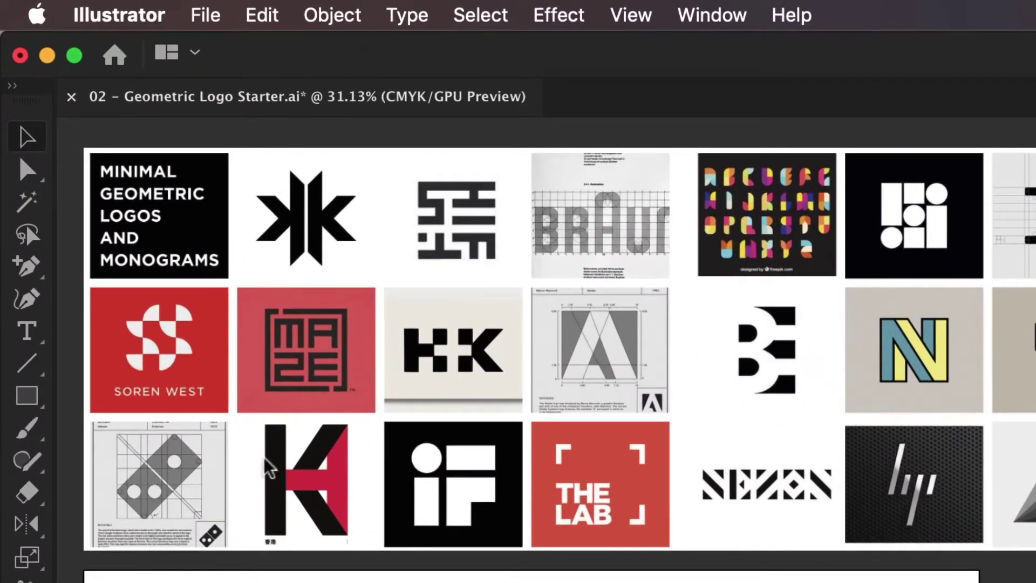
Draw a square on the artboard and split it into a 6×6 grid with no gutter
{"action": "left_click", "coordinate": [14, 193]}
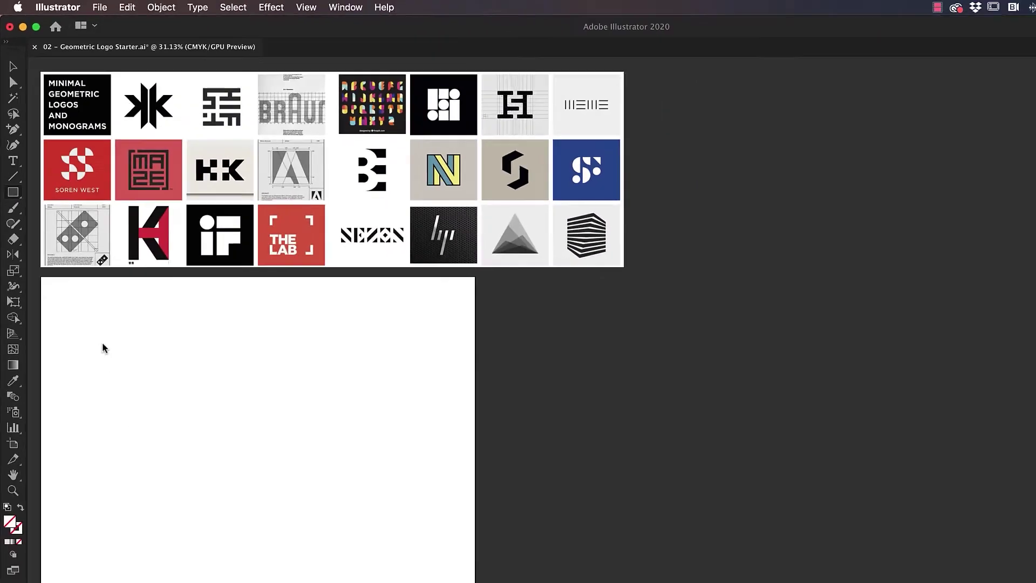
{"action": "left_click_drag", "start_coordinate": [85, 282], "coordinate": [195, 401]}
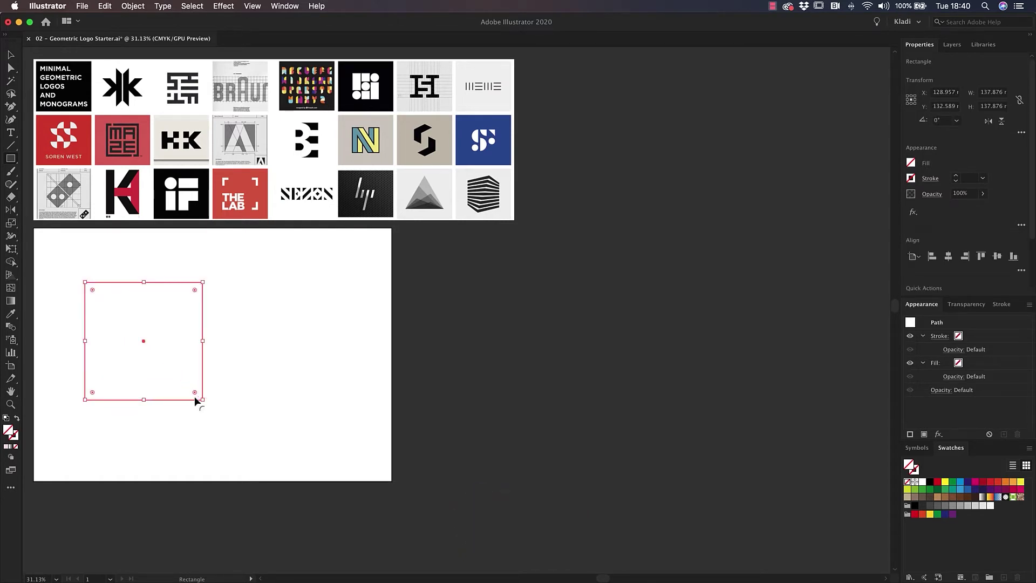
{"action": "left_click", "coordinate": [135, 6]}
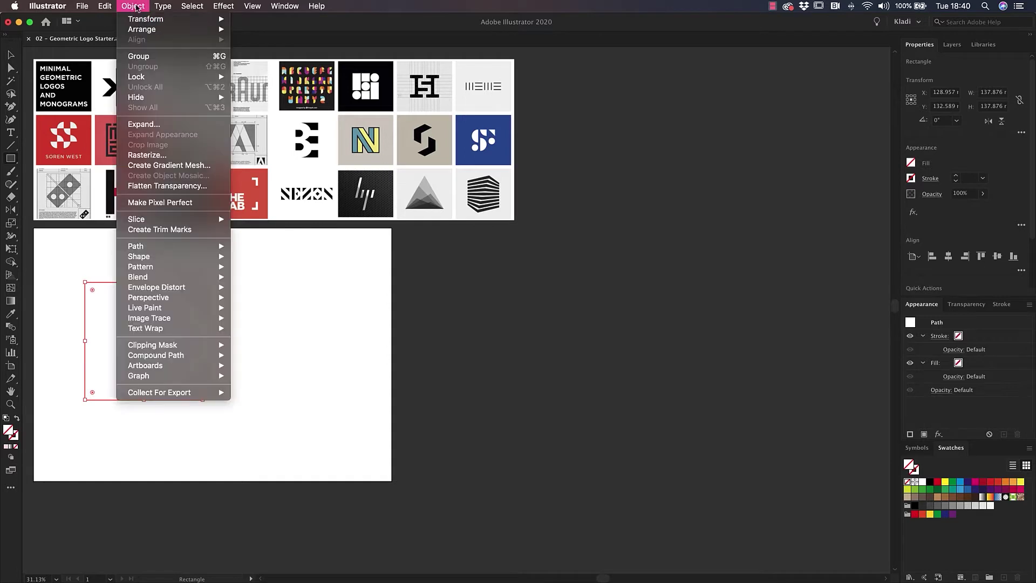
{"action": "mouse_move", "coordinate": [190, 248]}
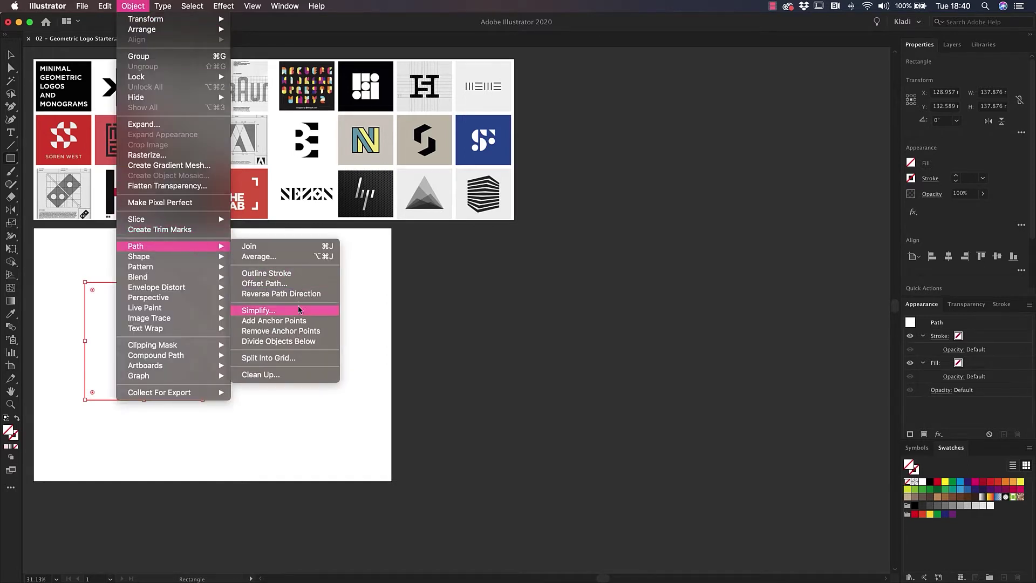
{"action": "left_click", "coordinate": [323, 357]}
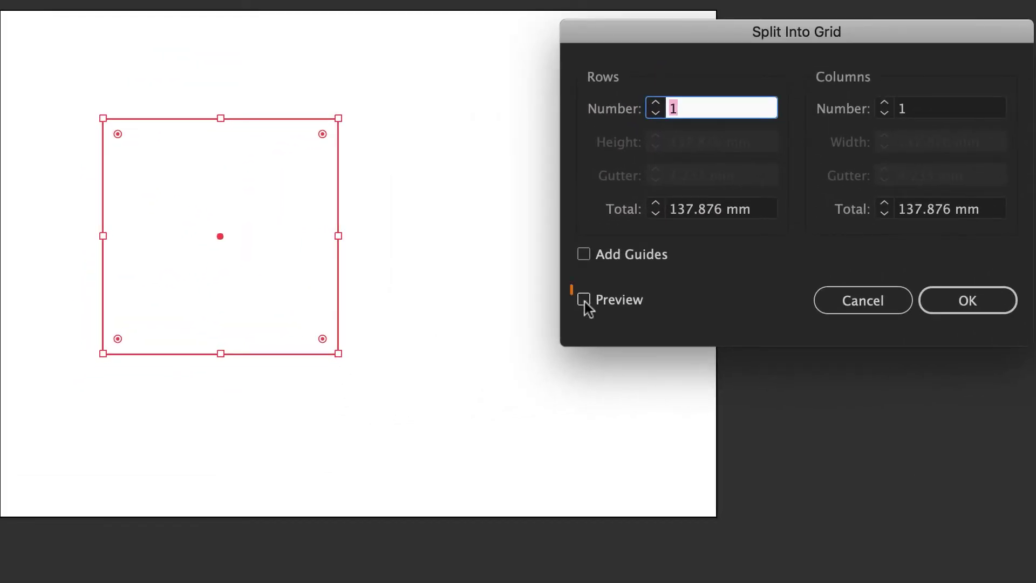
{"action": "left_click", "coordinate": [584, 301]}
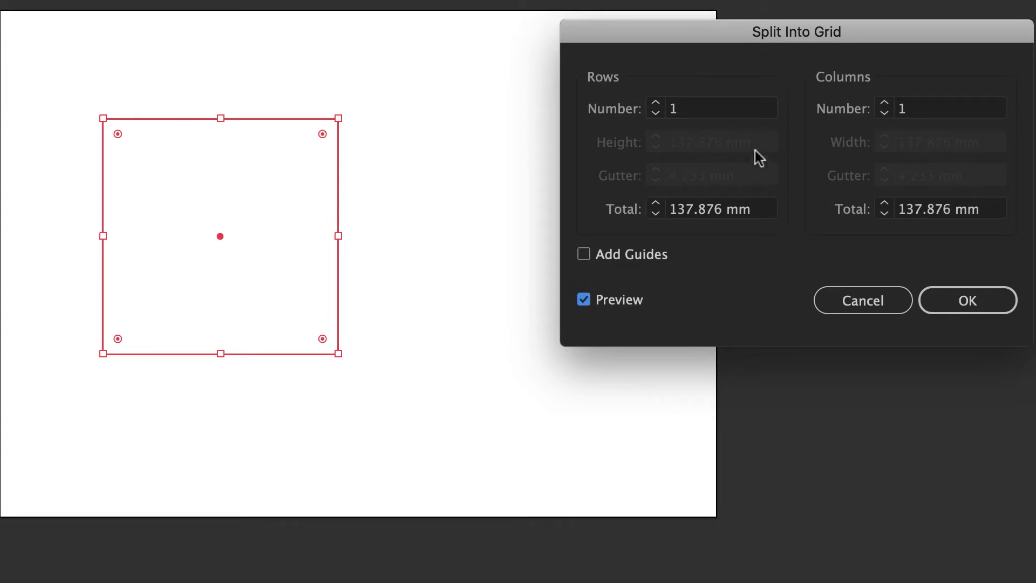
{"action": "left_click", "coordinate": [741, 112]}
{"action": "type", "text": "6"}
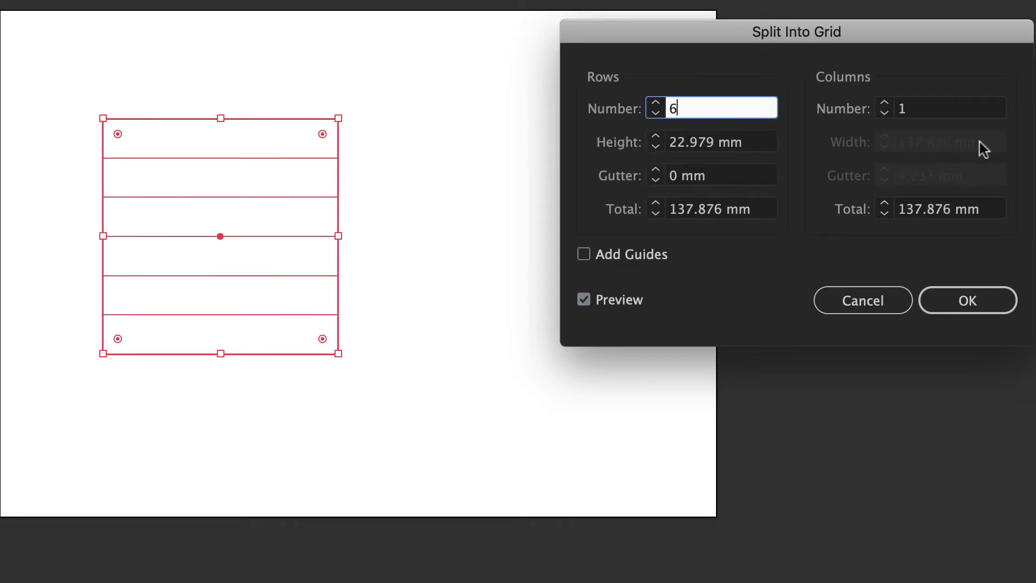
{"action": "left_click", "coordinate": [957, 106]}
{"action": "type", "text": "6"}
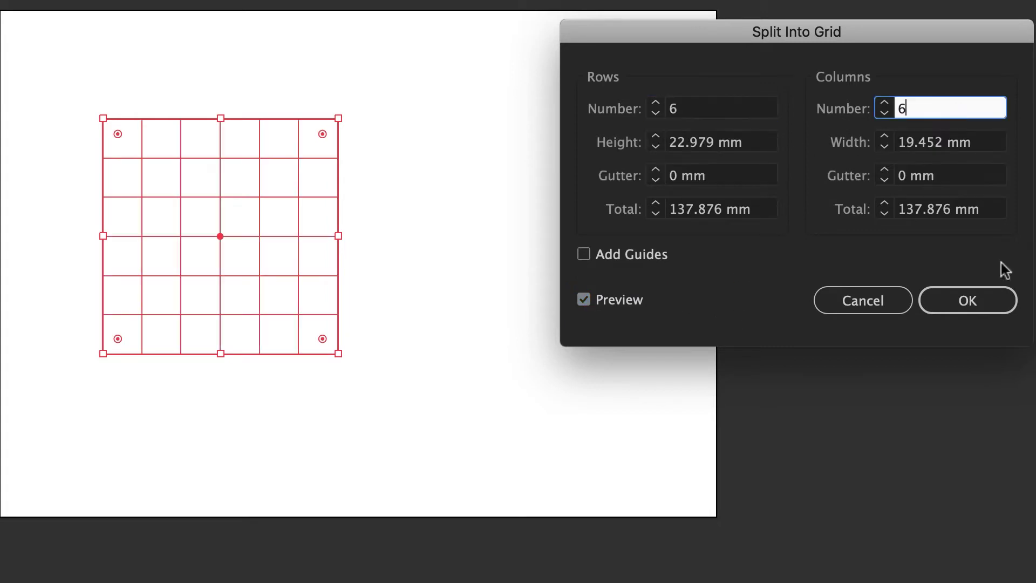
{"action": "left_click", "coordinate": [1004, 300]}
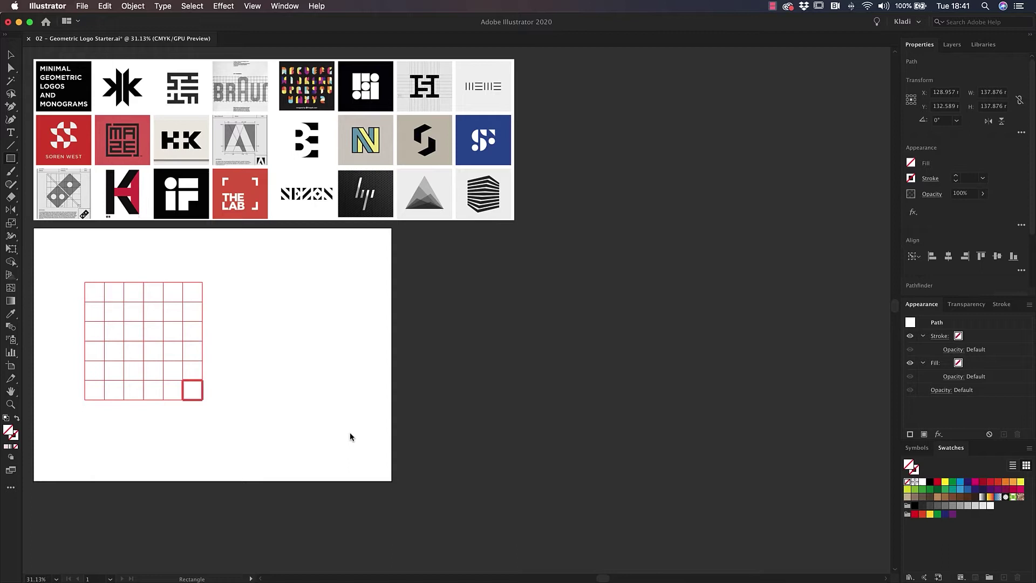
Turn all the 6×6 grid cells into guides with Cmd+5, then open View > Guides
{"action": "key", "text": "super+5"}
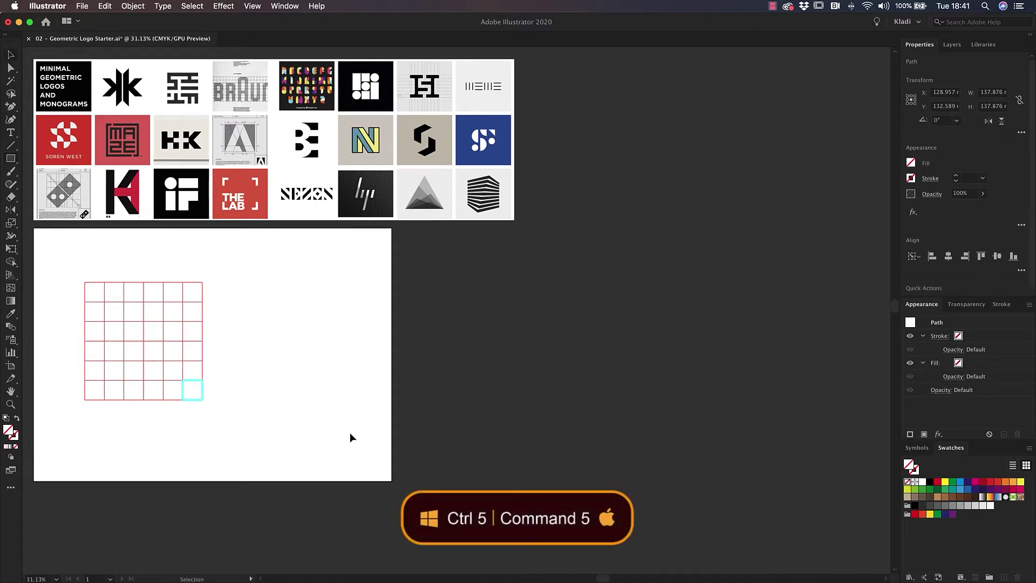
{"action": "key", "text": "super+5"}
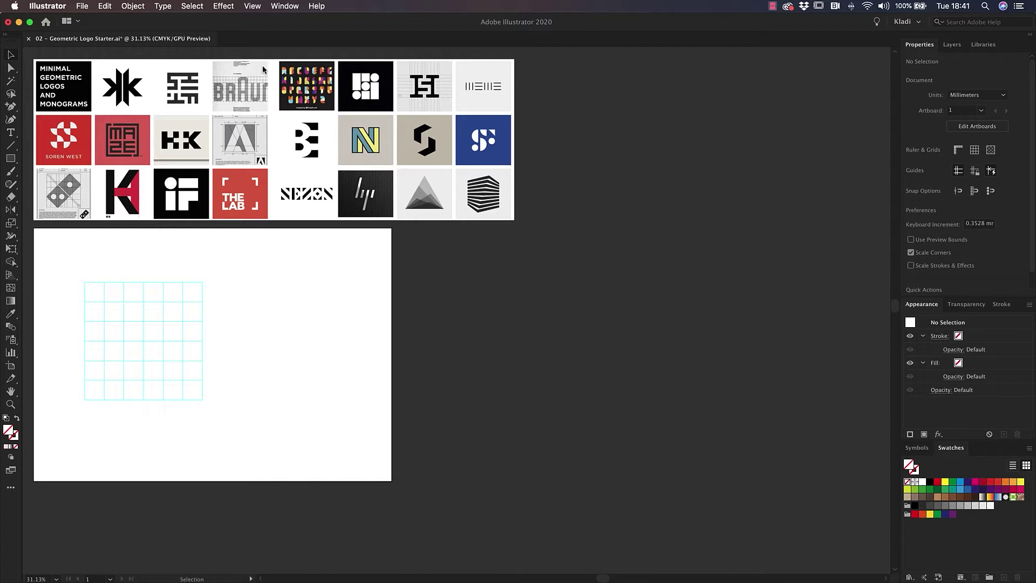
{"action": "left_click", "coordinate": [252, 7]}
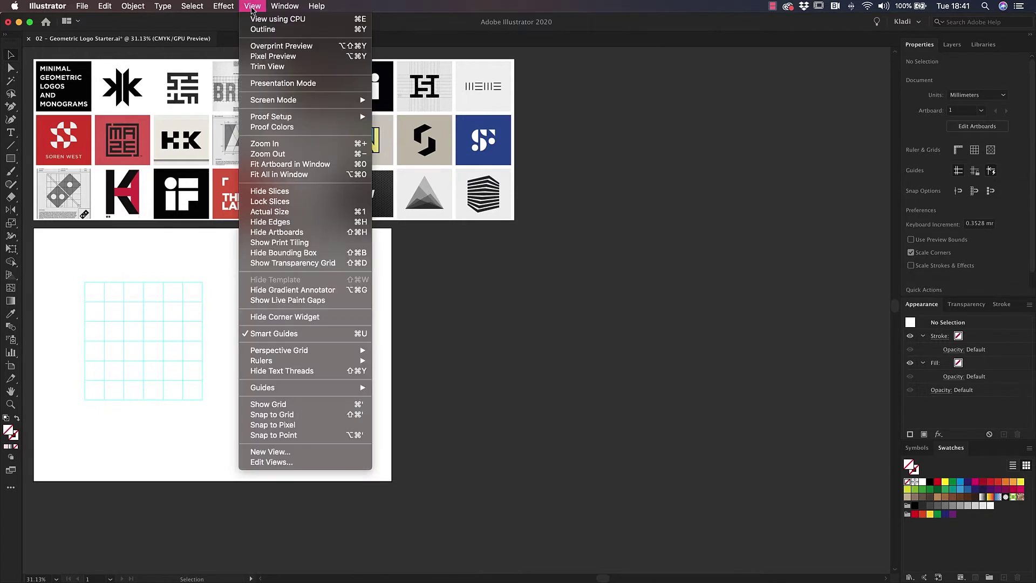
{"action": "mouse_move", "coordinate": [310, 393]}
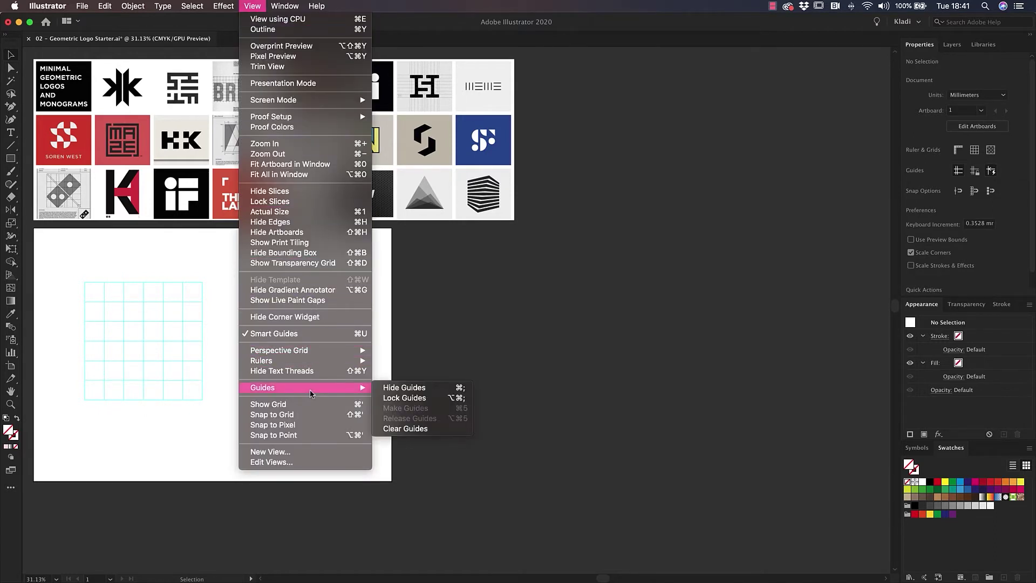
Lock the guides and draw a light pink rectangle over the grid's first two columns
{"action": "left_click", "coordinate": [438, 400]}
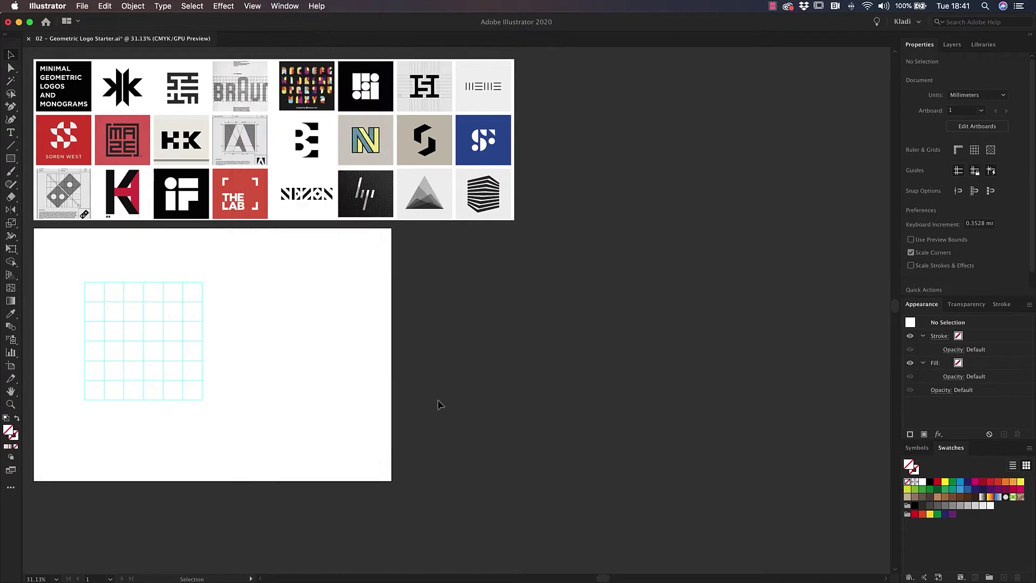
{"action": "key", "text": "m"}
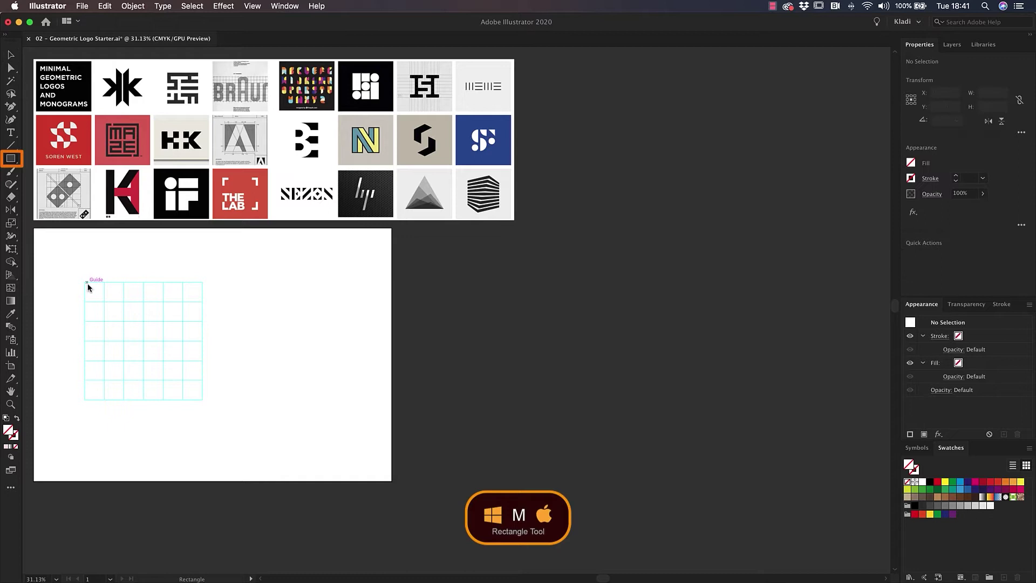
{"action": "left_click_drag", "start_coordinate": [85, 281], "coordinate": [124, 400]}
{"action": "double_click", "coordinate": [8, 430]}
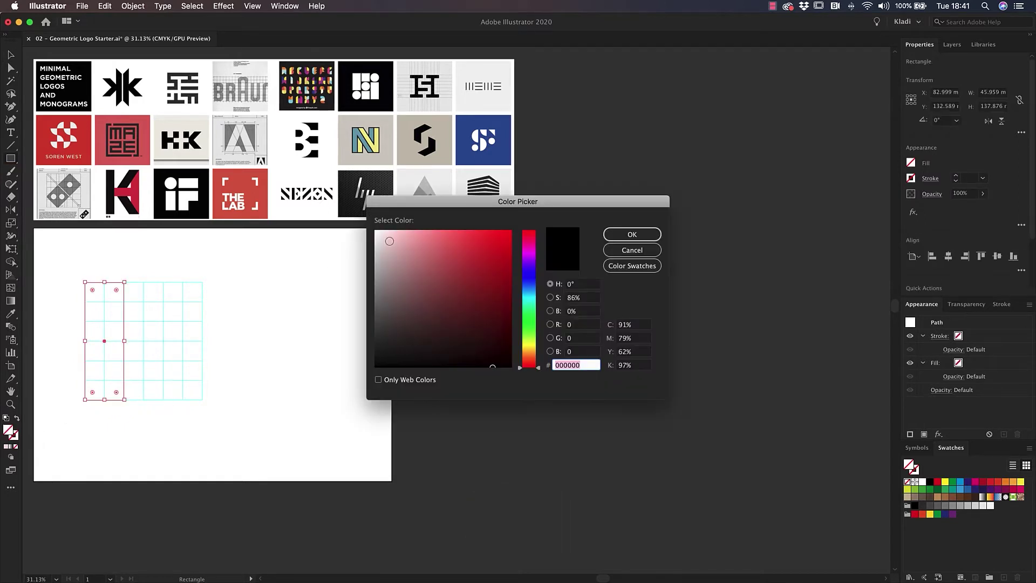
{"action": "left_click", "coordinate": [389, 243]}
{"action": "key", "text": "v"}
{"action": "key", "text": "Return"}
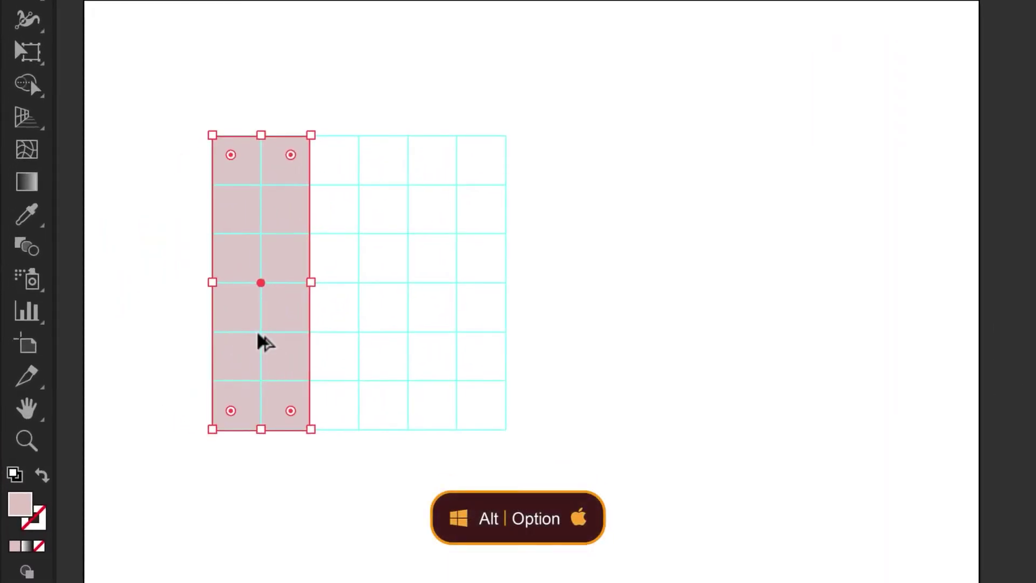
Copy the pink bar over the last two columns, and rotate another copy into the H crossbar
{"action": "left_click_drag", "start_coordinate": [104, 364], "coordinate": [161, 363]}
{"action": "left_click_drag", "start_coordinate": [398, 333], "coordinate": [454, 331]}
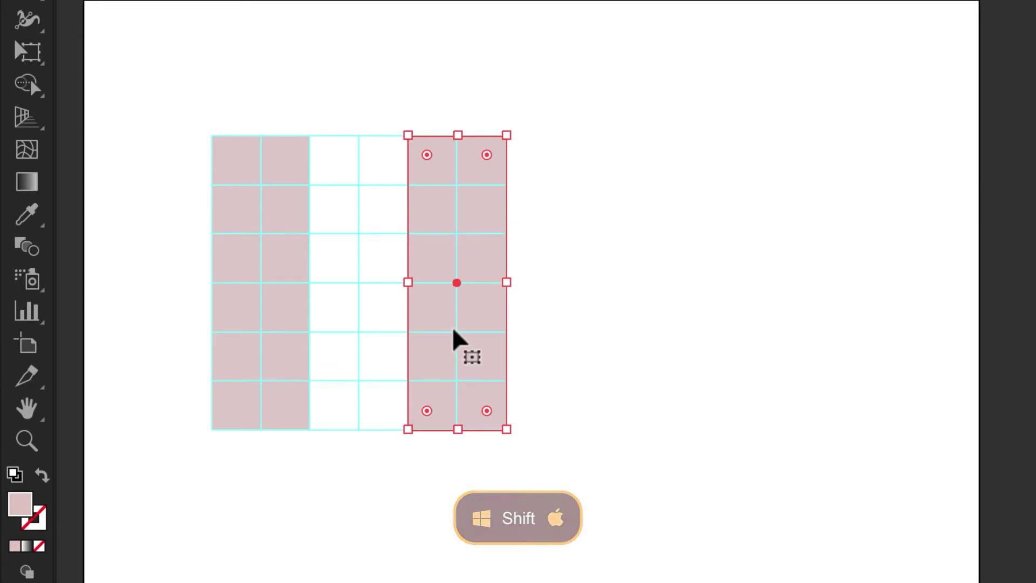
{"action": "key", "text": "ctrl+c"}
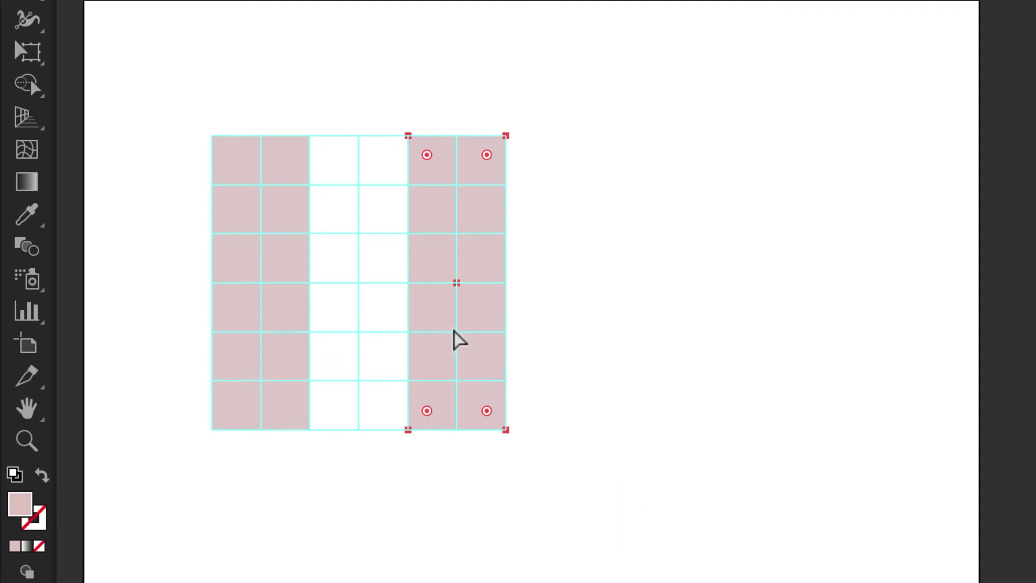
{"action": "key", "text": "ctrl+f"}
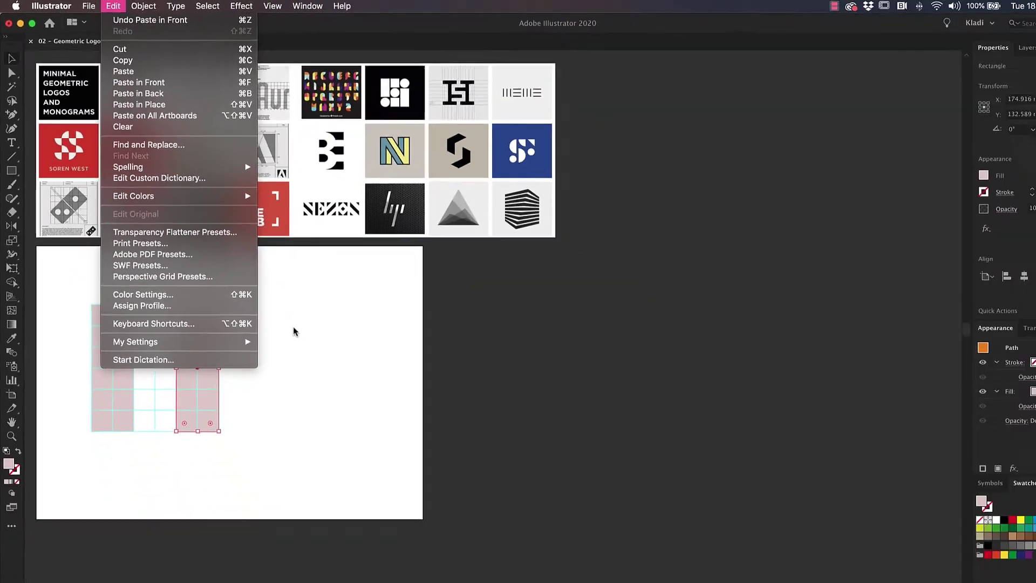
{"action": "left_click", "coordinate": [270, 319]}
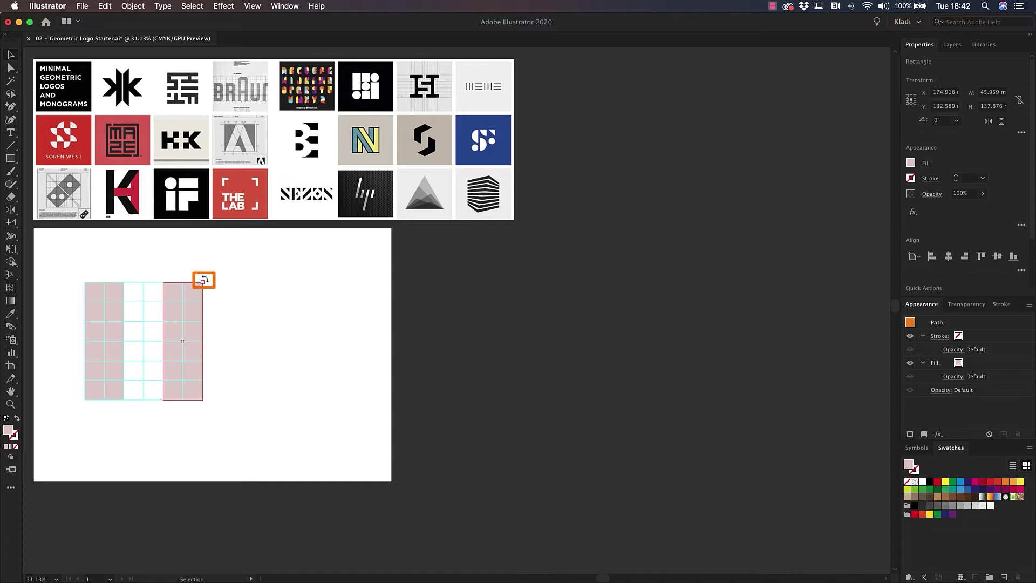
{"action": "left_click_drag", "start_coordinate": [203, 280], "coordinate": [122, 315]}
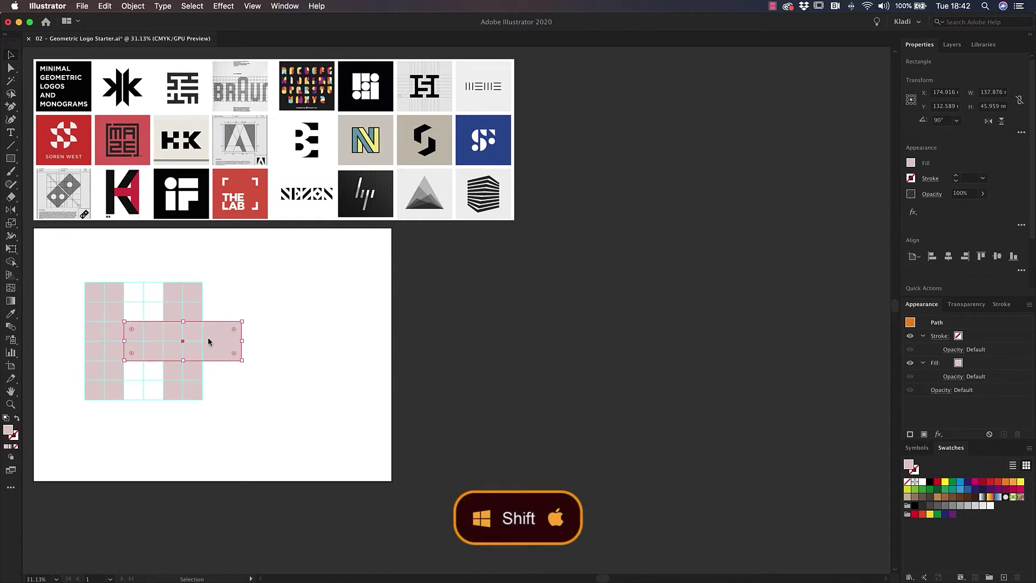
{"action": "left_click_drag", "start_coordinate": [222, 353], "coordinate": [192, 351]}
Select all the H pieces and unite them with Pathfinder
{"action": "left_click", "coordinate": [229, 358]}
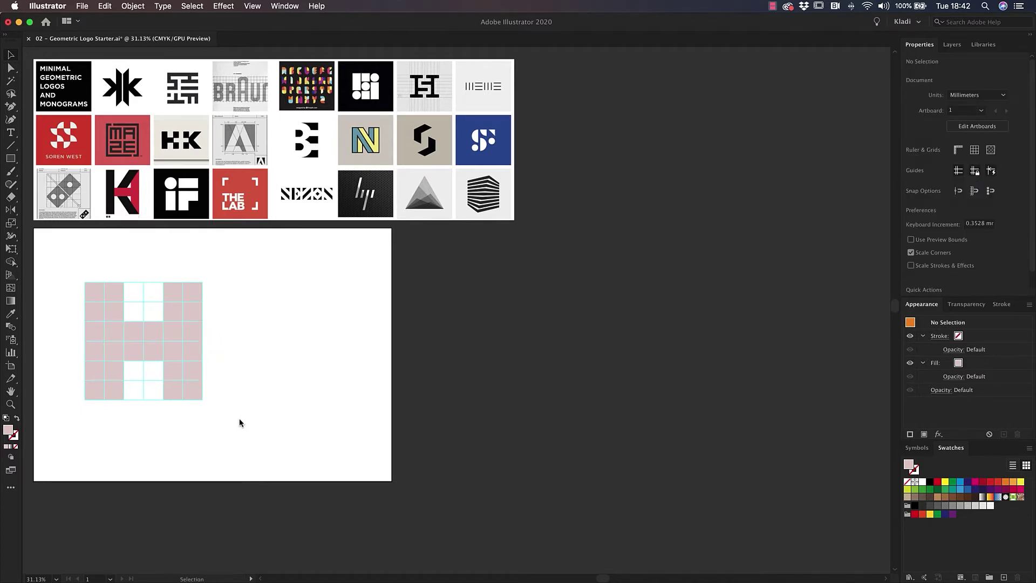
{"action": "left_click_drag", "start_coordinate": [240, 421], "coordinate": [86, 261]}
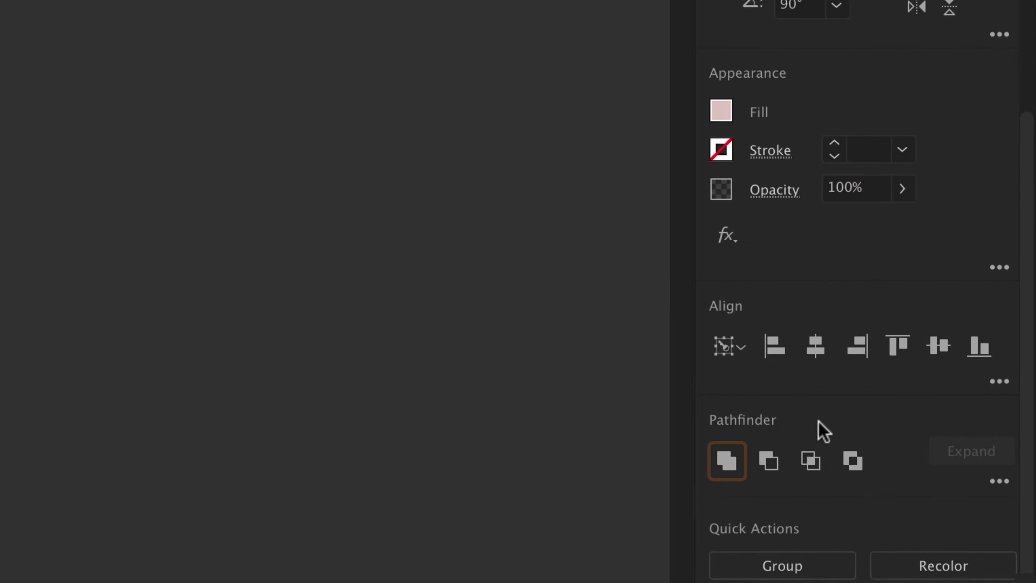
{"action": "left_click", "coordinate": [727, 461]}
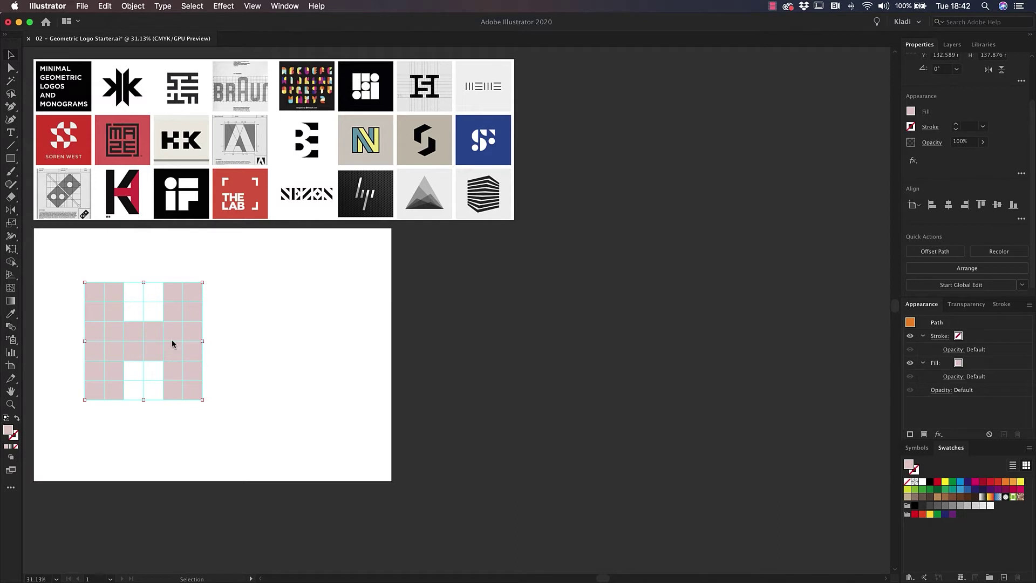
Move the H right of the artboard, then draw a grid-sized pink square and an orange centre square
{"action": "left_click_drag", "start_coordinate": [173, 343], "coordinate": [647, 292]}
{"action": "key", "text": "m"}
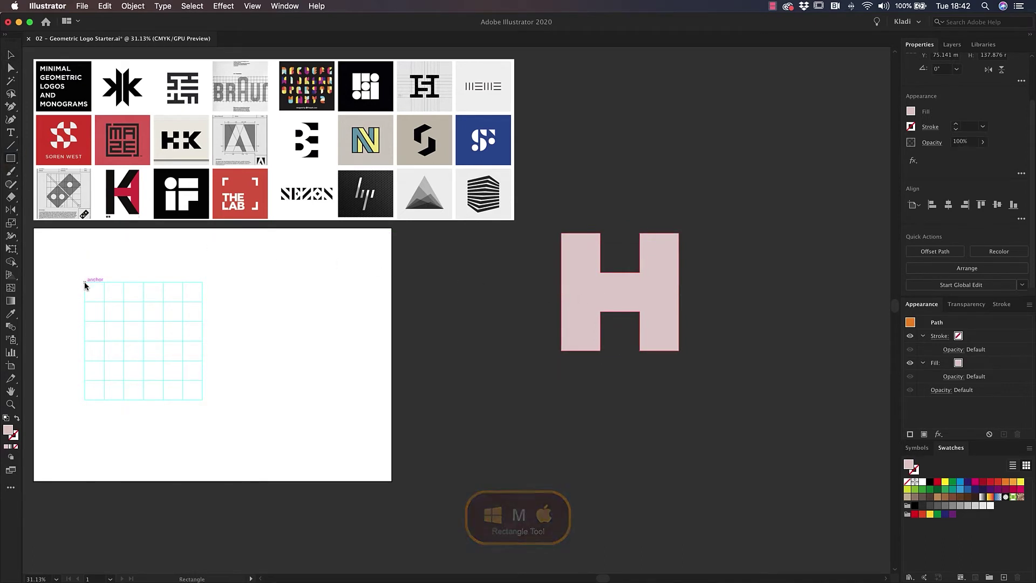
{"action": "left_click_drag", "start_coordinate": [84, 283], "coordinate": [197, 404]}
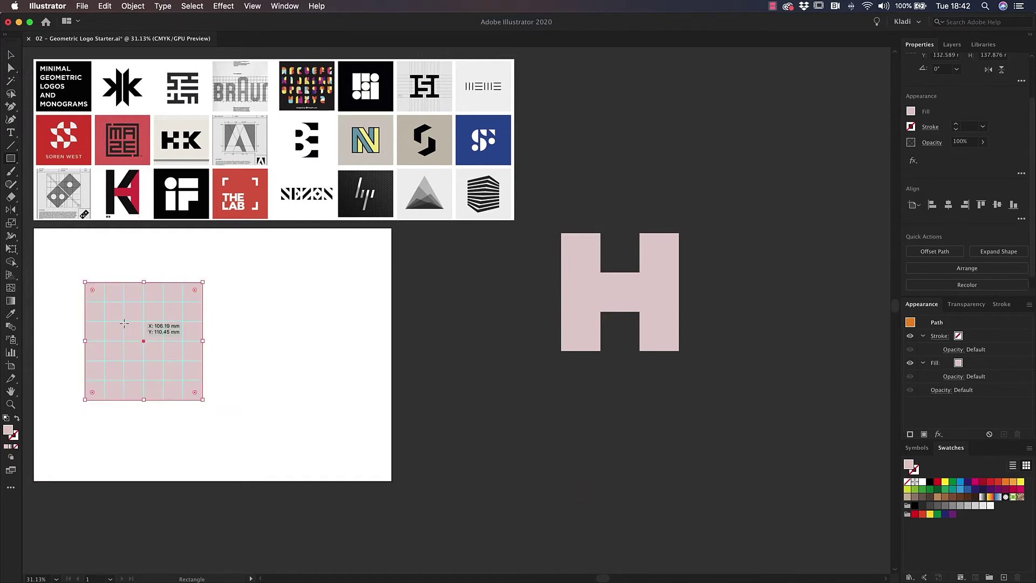
{"action": "left_click_drag", "start_coordinate": [124, 322], "coordinate": [164, 360]}
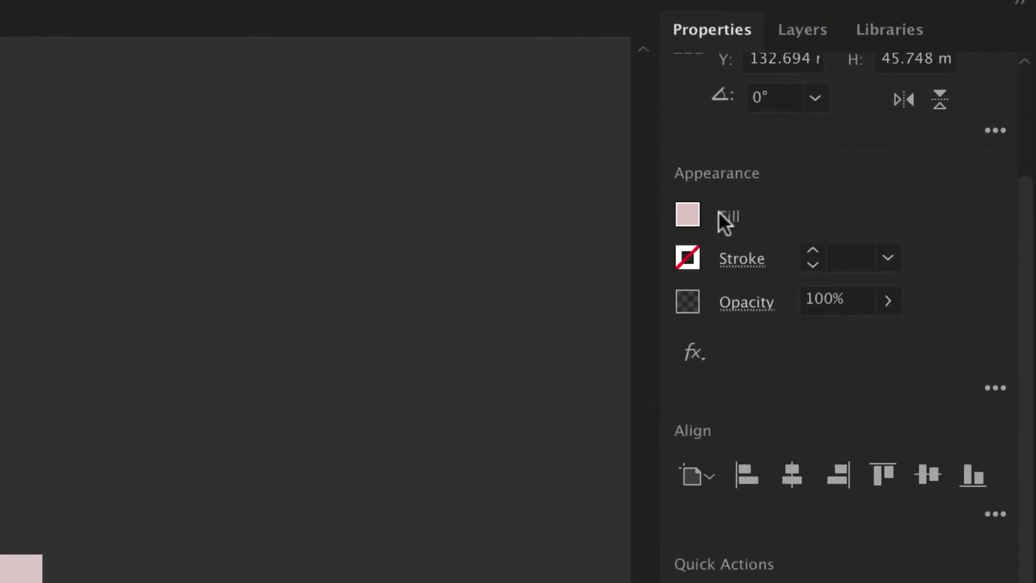
{"action": "left_click", "coordinate": [910, 111]}
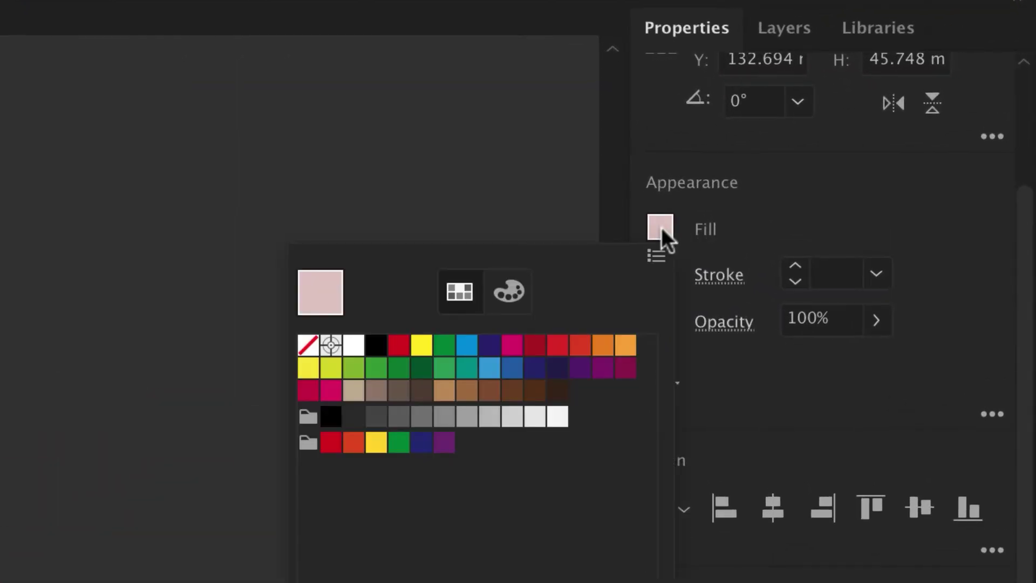
{"action": "left_click", "coordinate": [625, 345]}
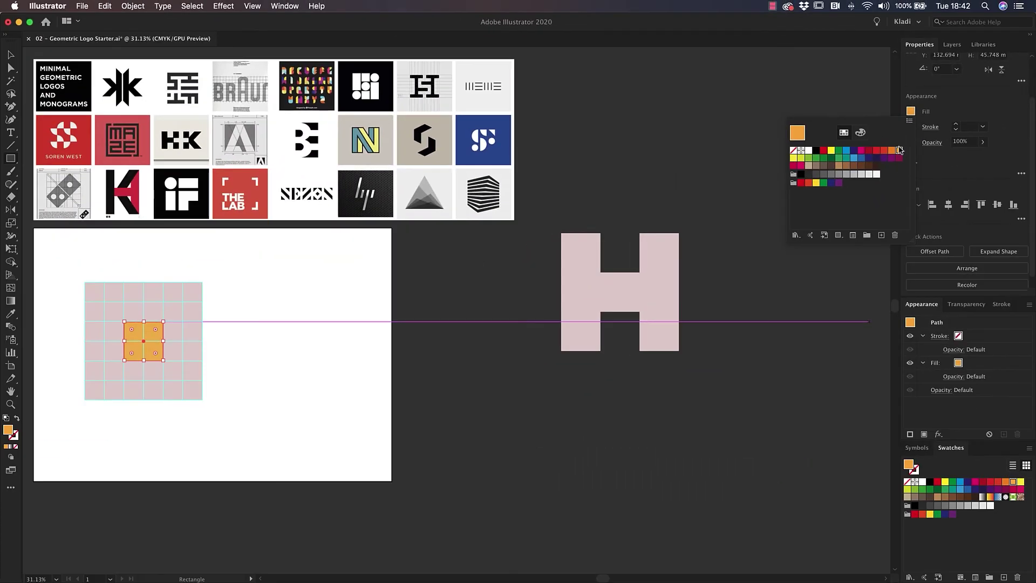
Cut the centre square out with Shape Builder to form the O, and move it beside the H
{"action": "key", "text": "shift"}
{"action": "key", "text": "v"}
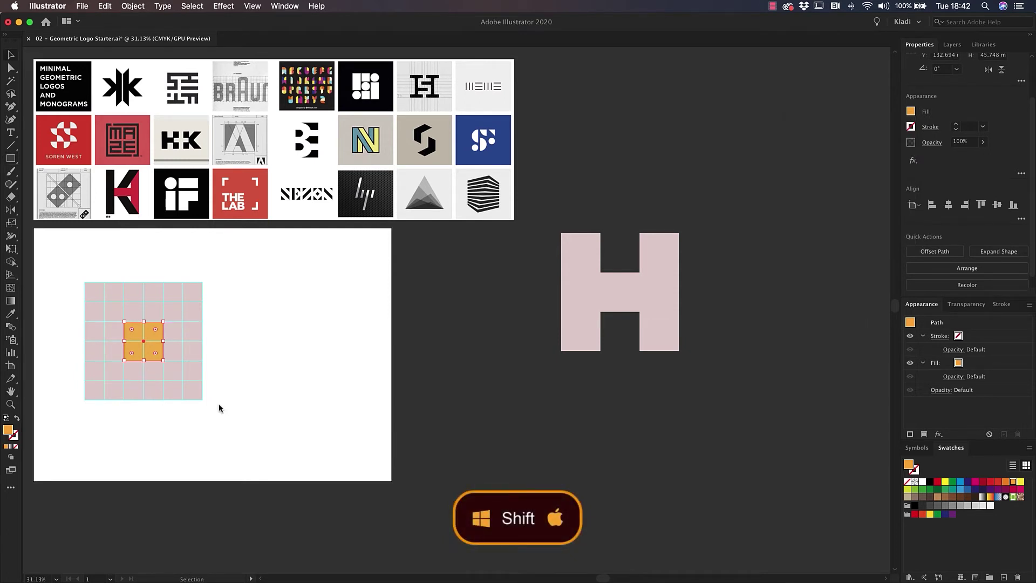
{"action": "left_click", "coordinate": [202, 398], "text": "shift"}
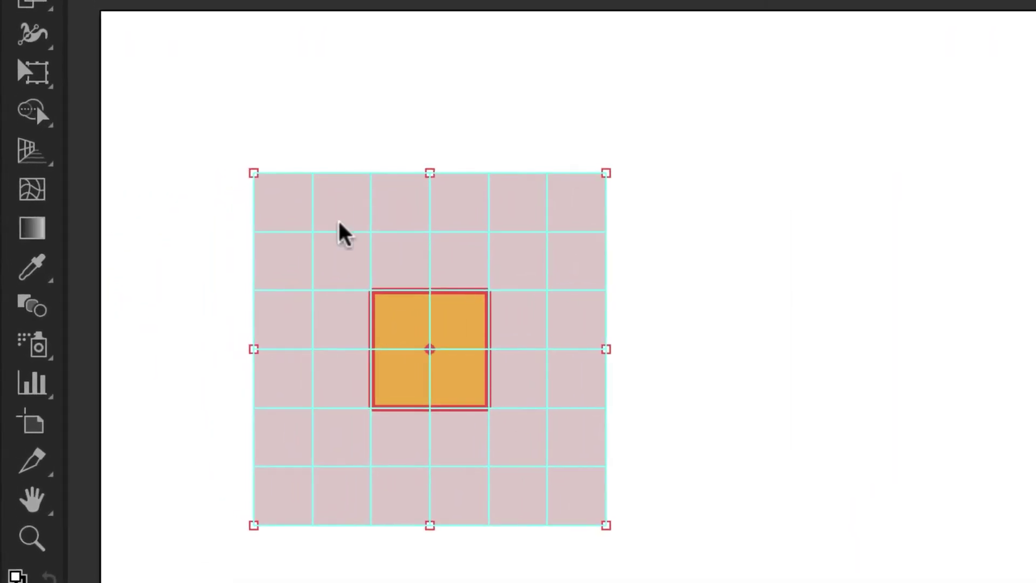
{"action": "left_click", "coordinate": [32, 111]}
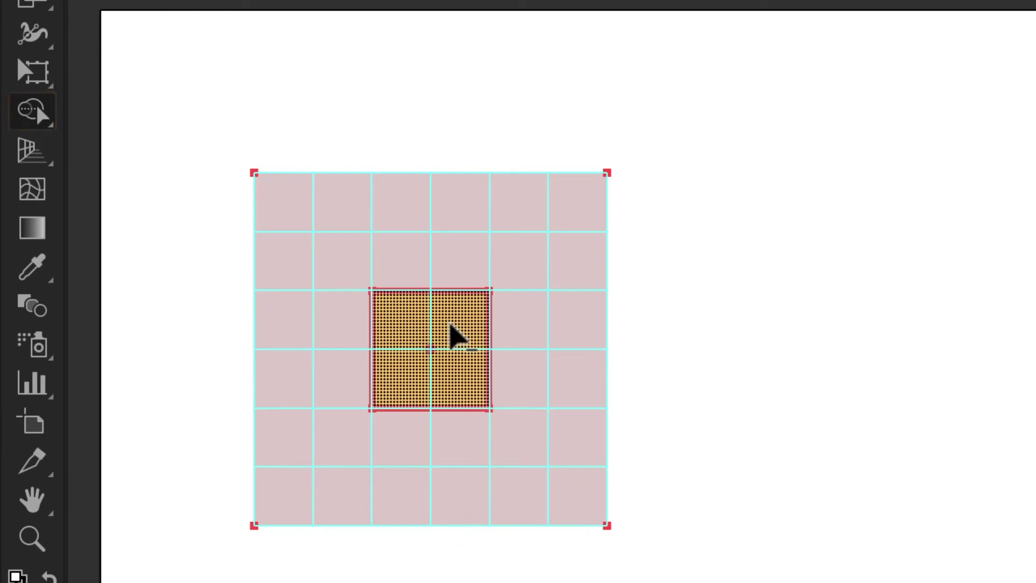
{"action": "left_click", "coordinate": [449, 324], "text": "alt"}
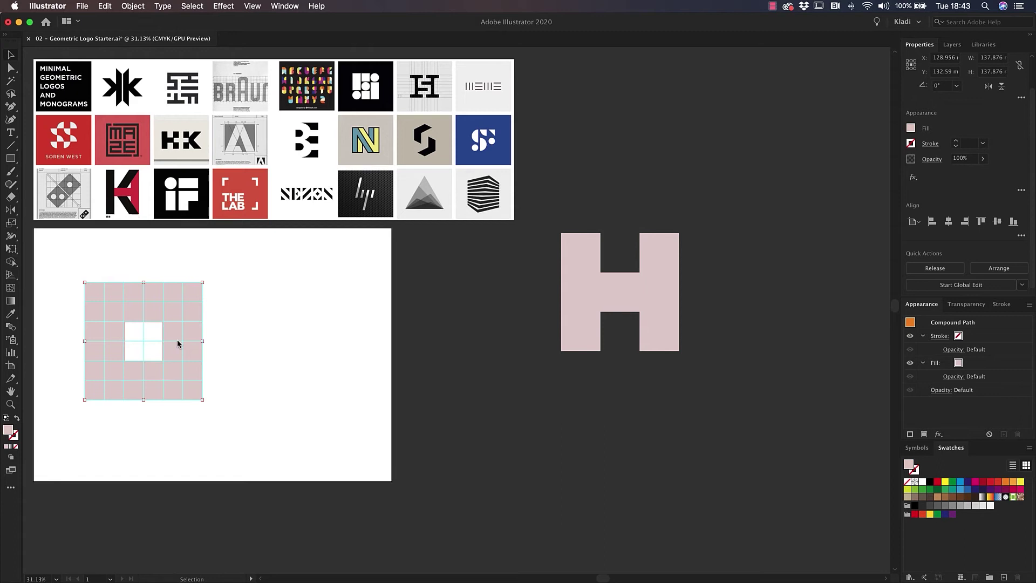
{"action": "left_click_drag", "start_coordinate": [177, 339], "coordinate": [784, 292]}
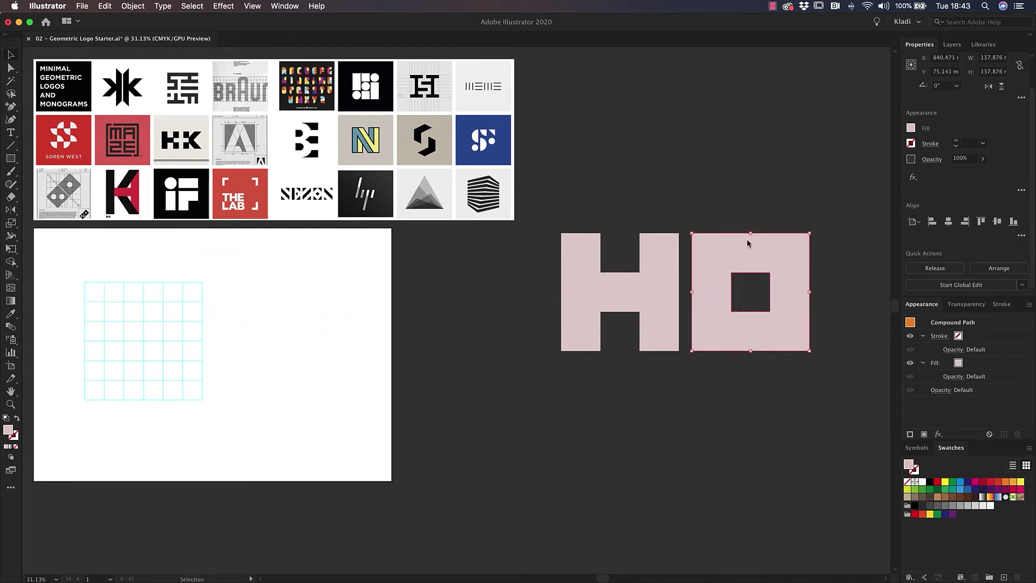
Draw a full-height first-column rectangle and a top-four-rows rectangle on the grid
{"action": "key", "text": "m"}
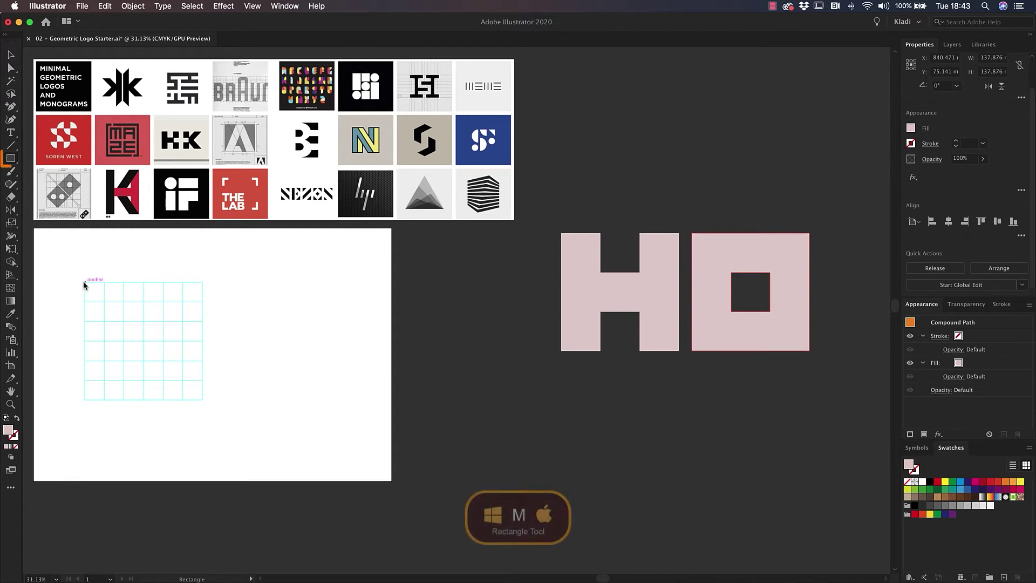
{"action": "left_click_drag", "start_coordinate": [85, 282], "coordinate": [124, 397]}
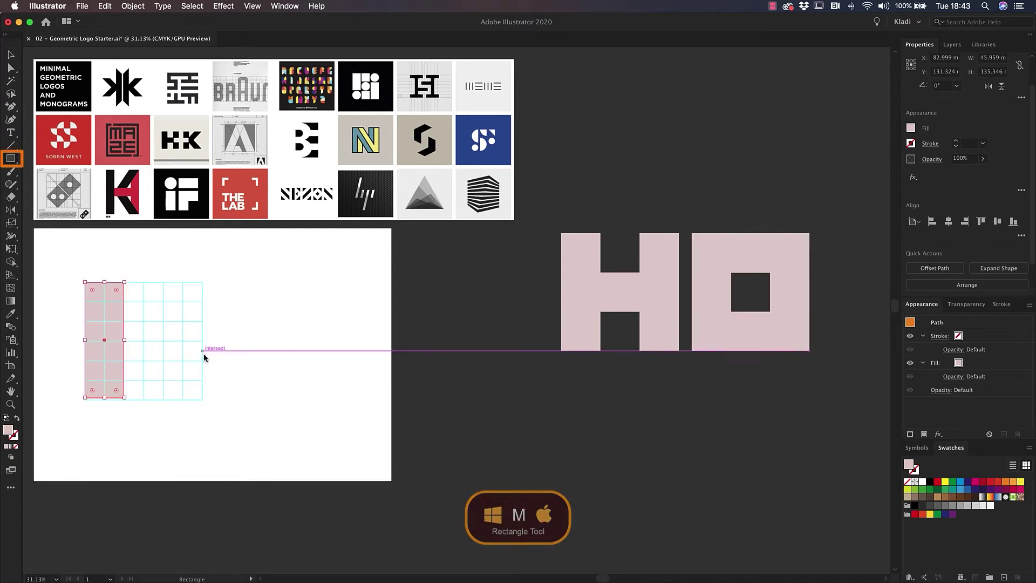
{"action": "left_click_drag", "start_coordinate": [202, 360], "coordinate": [85, 284]}
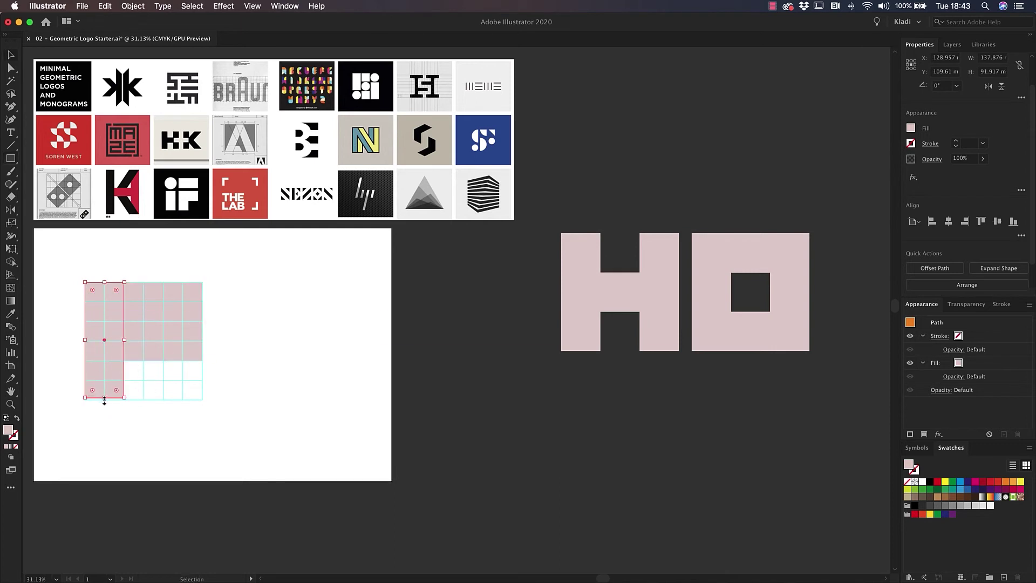
{"action": "left_click_drag", "start_coordinate": [104, 398], "coordinate": [105, 403]}
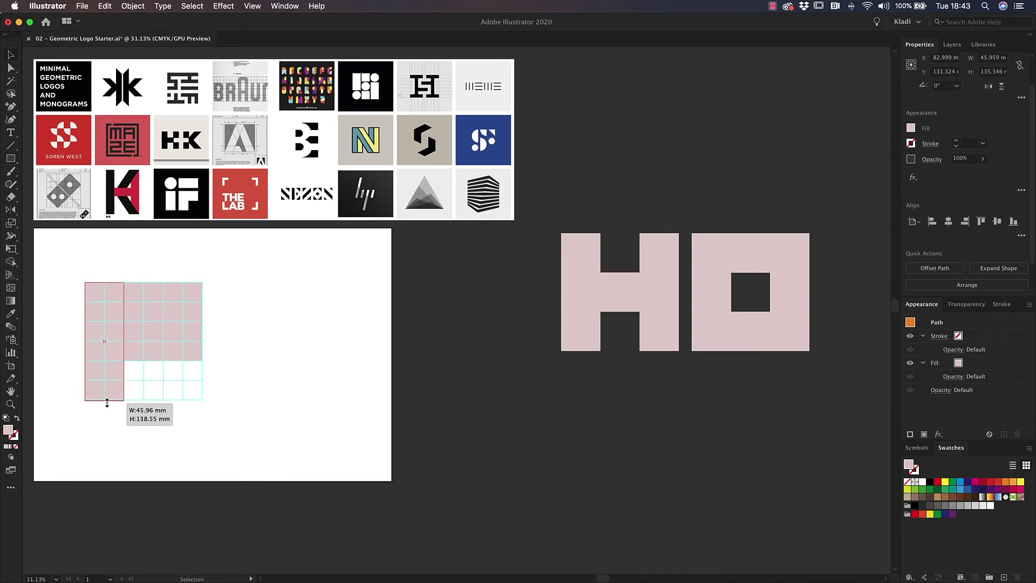
Merge the two rectangles into a P with Shape Builder and place it below the O
{"action": "key", "text": "v"}
{"action": "left_click_drag", "start_coordinate": [207, 427], "coordinate": [63, 307]}
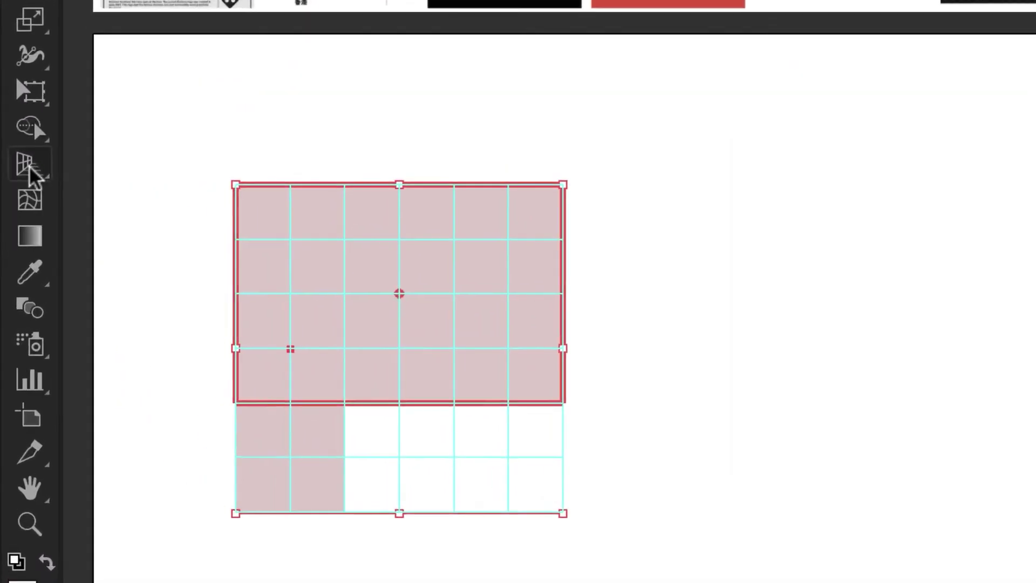
{"action": "left_click", "coordinate": [31, 108]}
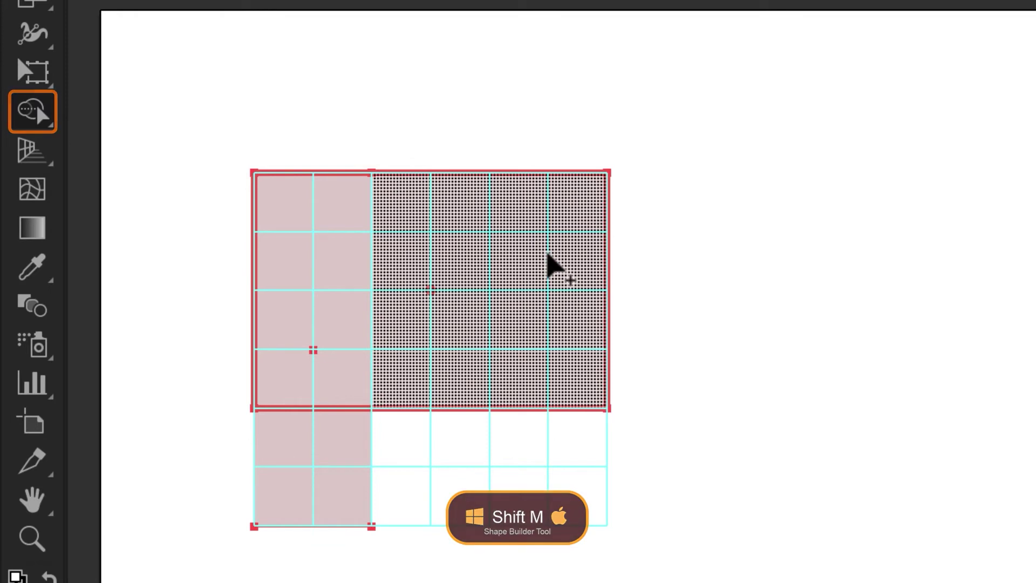
{"action": "mouse_move", "coordinate": [312, 492]}
{"action": "left_mouse_down"}
{"action": "mouse_move", "coordinate": [296, 364]}
{"action": "mouse_move", "coordinate": [308, 324]}
{"action": "mouse_move", "coordinate": [347, 283]}
{"action": "mouse_move", "coordinate": [459, 277]}
{"action": "left_mouse_up"}
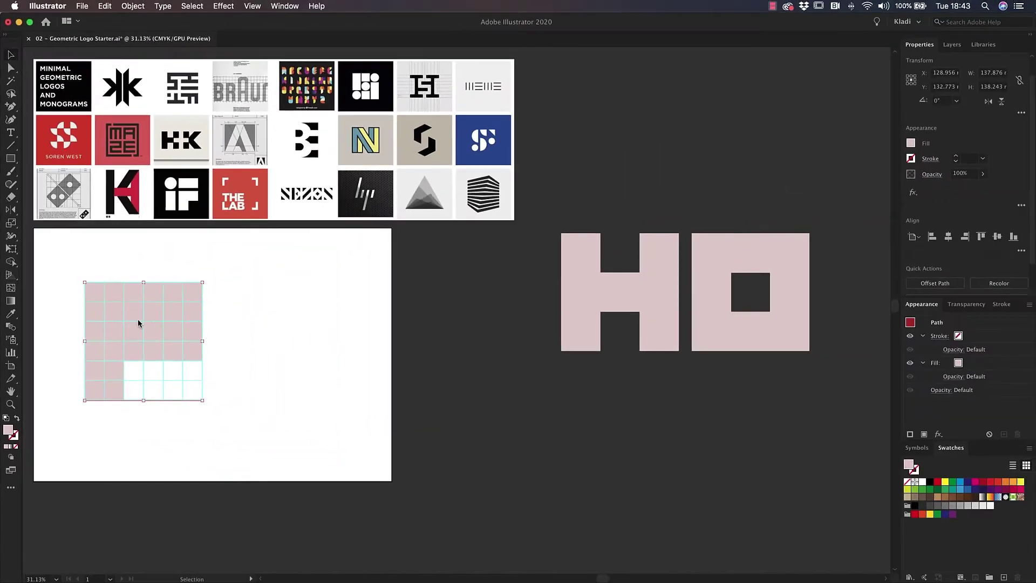
{"action": "left_click_drag", "start_coordinate": [138, 325], "coordinate": [364, 346]}
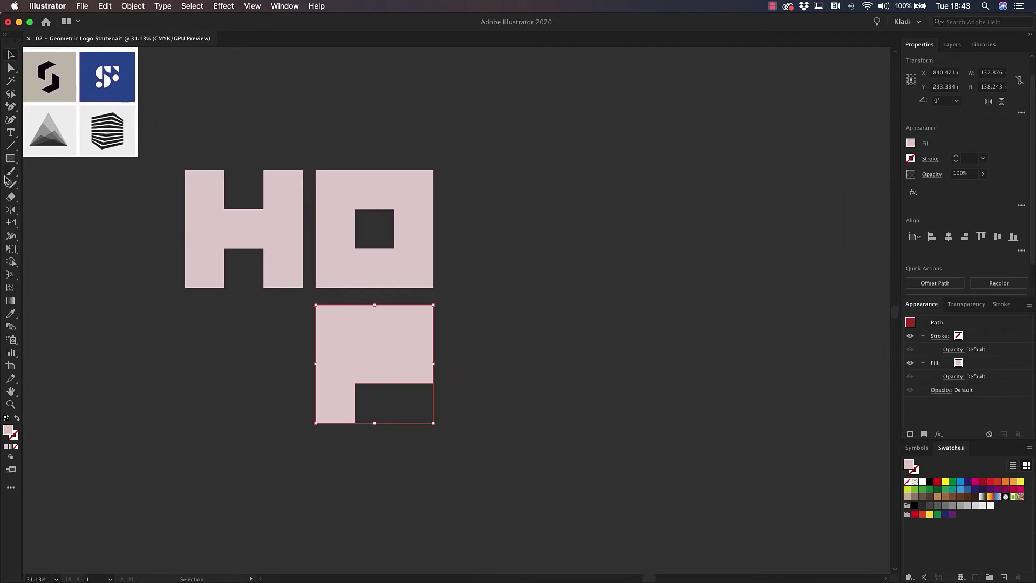
{"action": "key", "text": "m"}
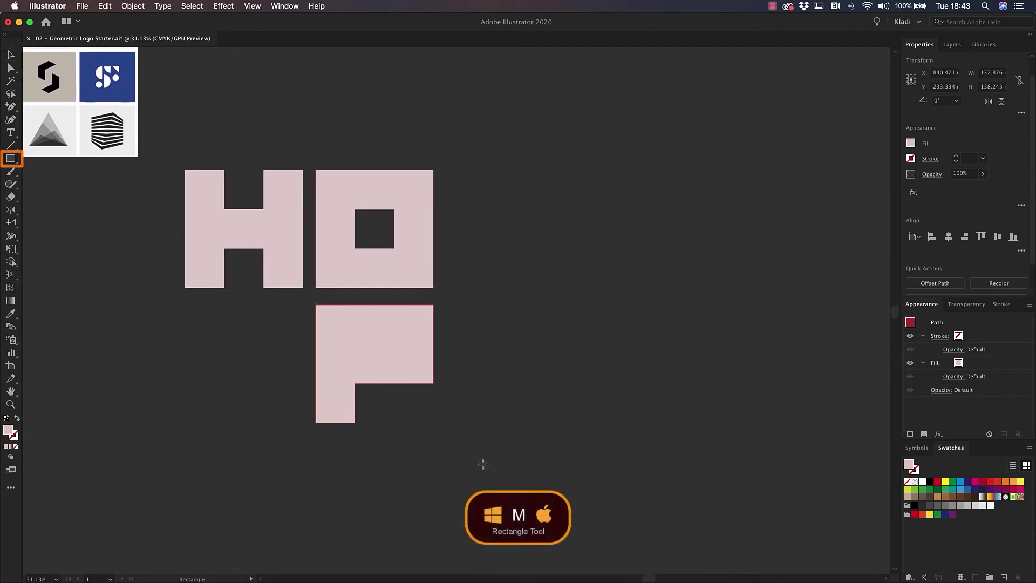
Draw a large black square and send it behind the pink letters
{"action": "left_click_drag", "start_coordinate": [483, 463], "coordinate": [149, 128]}
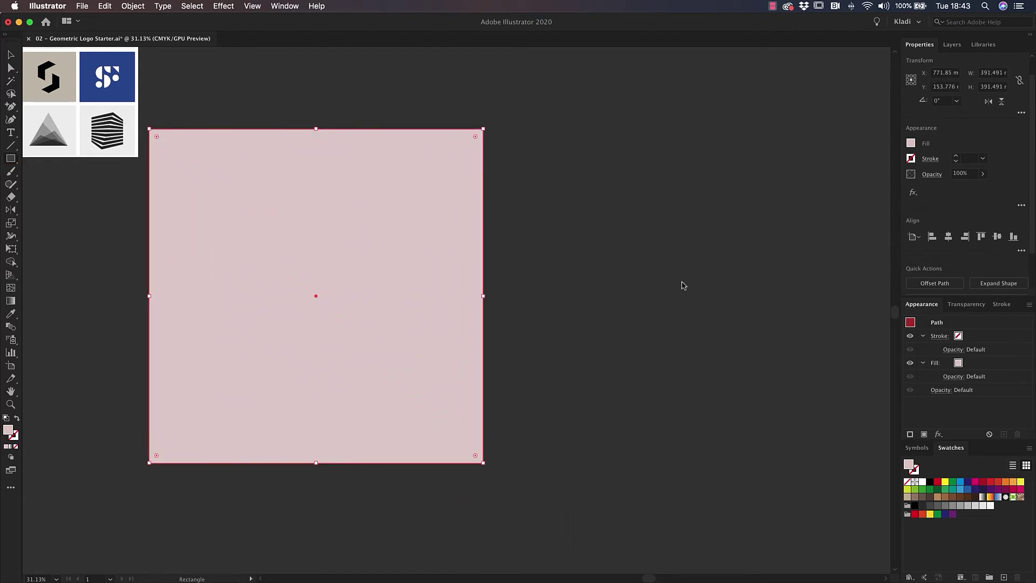
{"action": "left_click", "coordinate": [931, 481]}
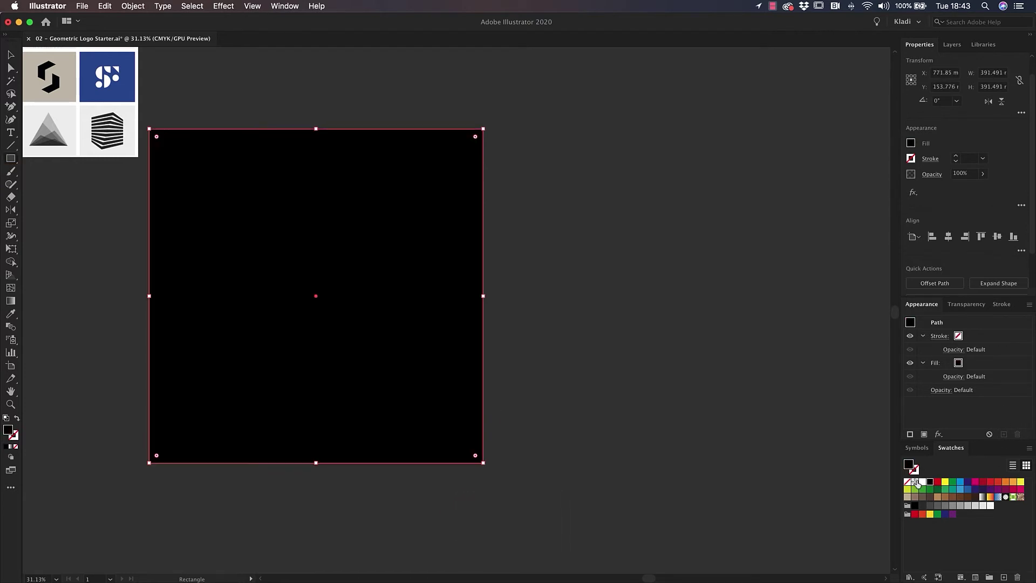
{"action": "key", "text": "super+shift+bracketleft"}
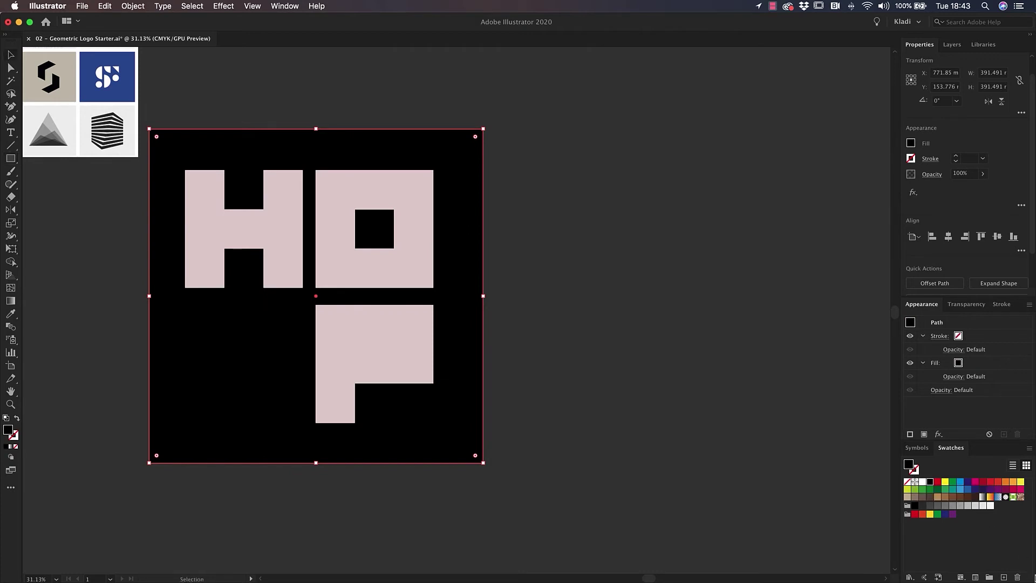
Alt-drag a copy of the H, O, P to the right, fill it black, and group it
{"action": "left_click", "coordinate": [383, 331]}
{"action": "left_click", "coordinate": [396, 276], "text": "shift"}
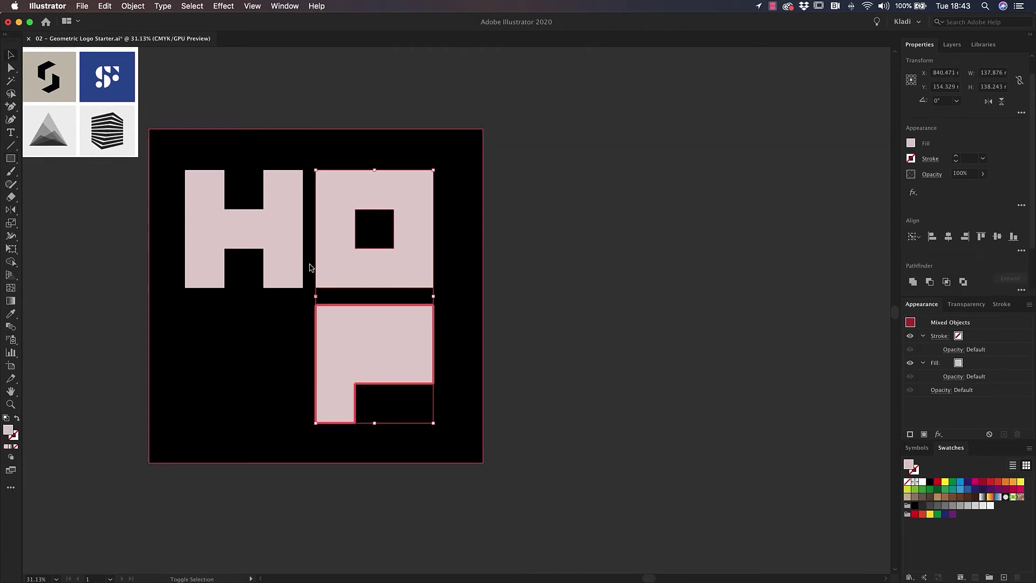
{"action": "left_click", "coordinate": [281, 263], "text": "shift"}
{"action": "left_click_drag", "start_coordinate": [281, 264], "coordinate": [633, 267]}
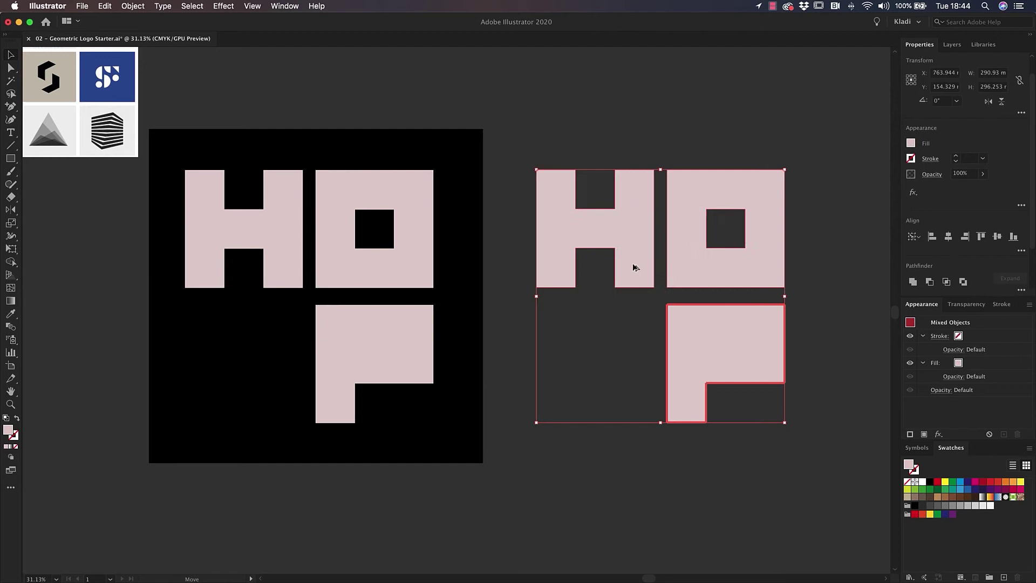
{"action": "left_click", "coordinate": [932, 483]}
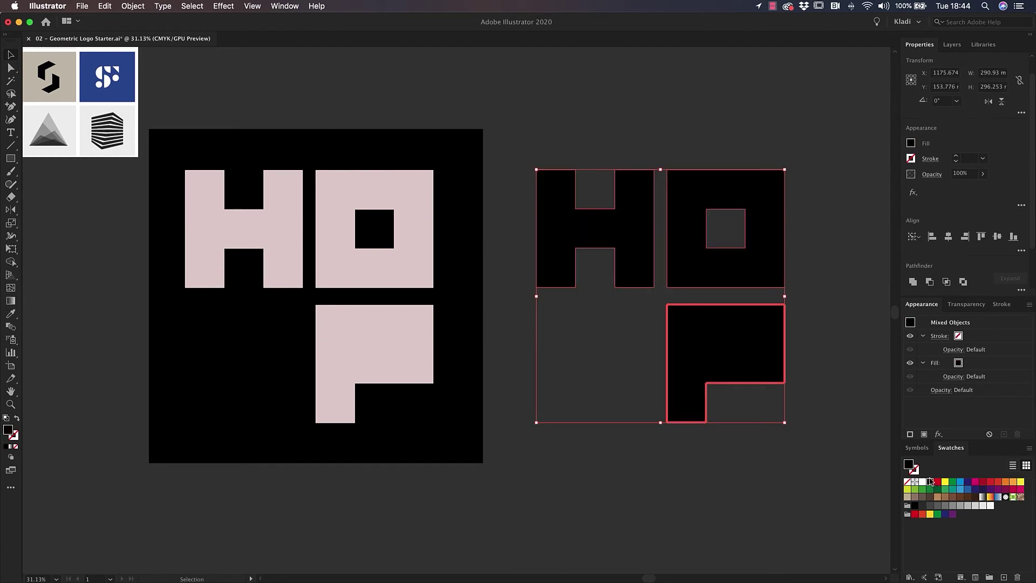
{"action": "key", "text": "super+g"}
{"action": "key", "text": "super+shift+a"}
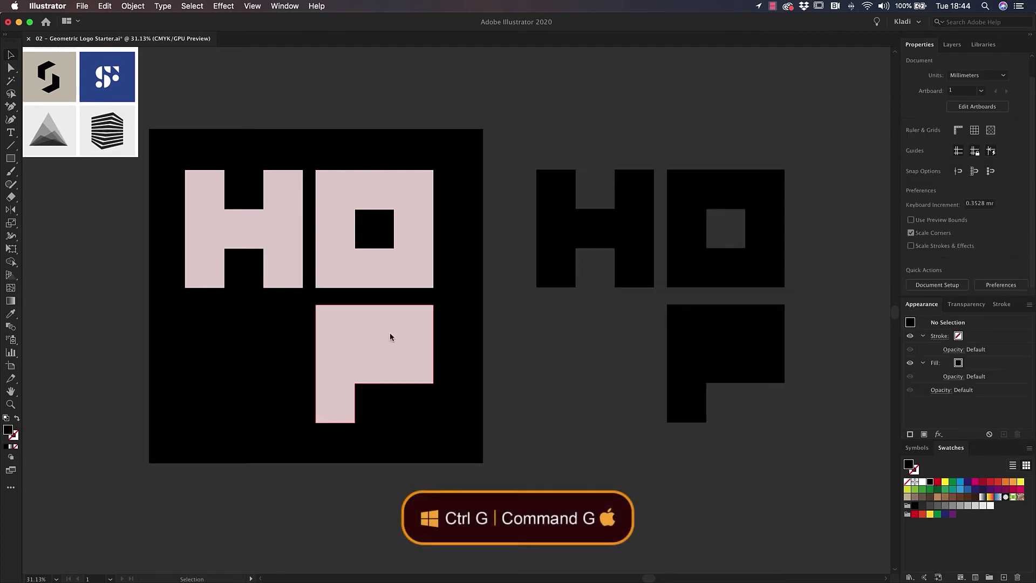
Group the pink letters, centre them on the black square, and group them with the square
{"action": "left_click", "coordinate": [398, 366]}
{"action": "left_click", "coordinate": [377, 273], "text": "shift"}
{"action": "left_click", "coordinate": [291, 270], "text": "shift"}
{"action": "key", "text": "super+g"}
{"action": "key", "text": "a"}
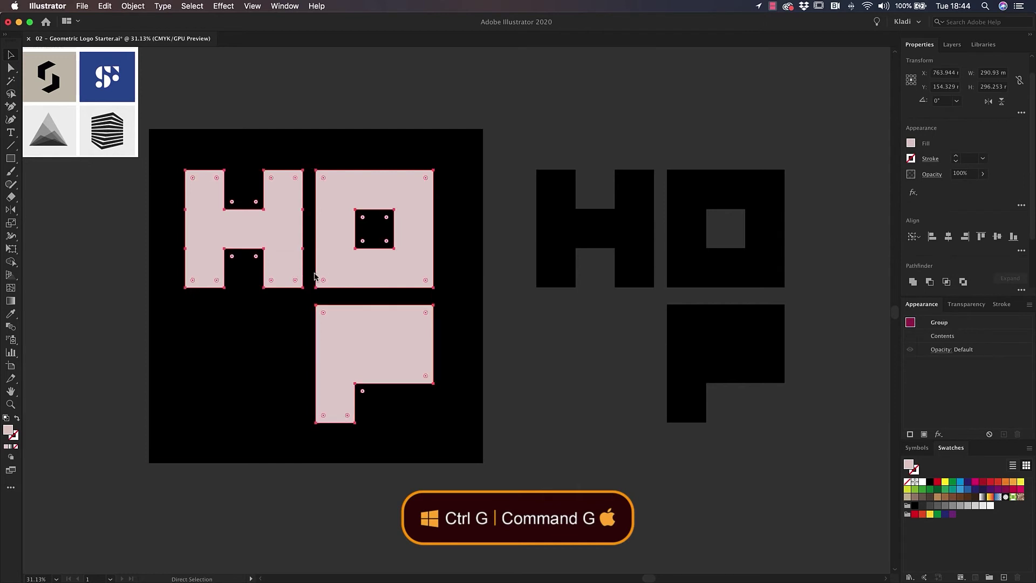
{"action": "key", "text": "v"}
{"action": "left_click_drag", "start_coordinate": [345, 271], "coordinate": [351, 270]}
{"action": "left_click", "coordinate": [478, 353], "text": "shift"}
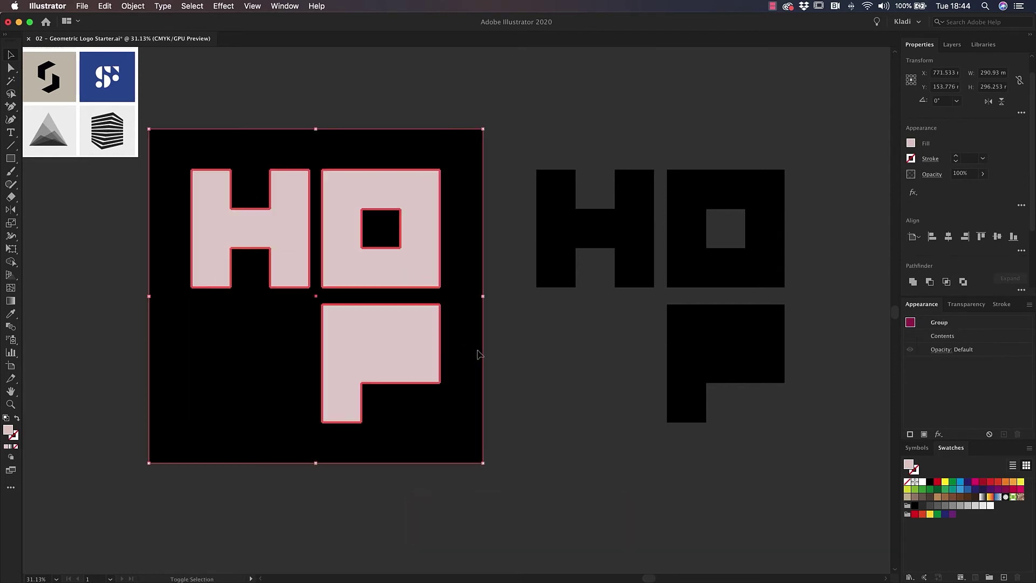
{"action": "key", "text": "super+g"}
{"action": "key", "text": "v"}
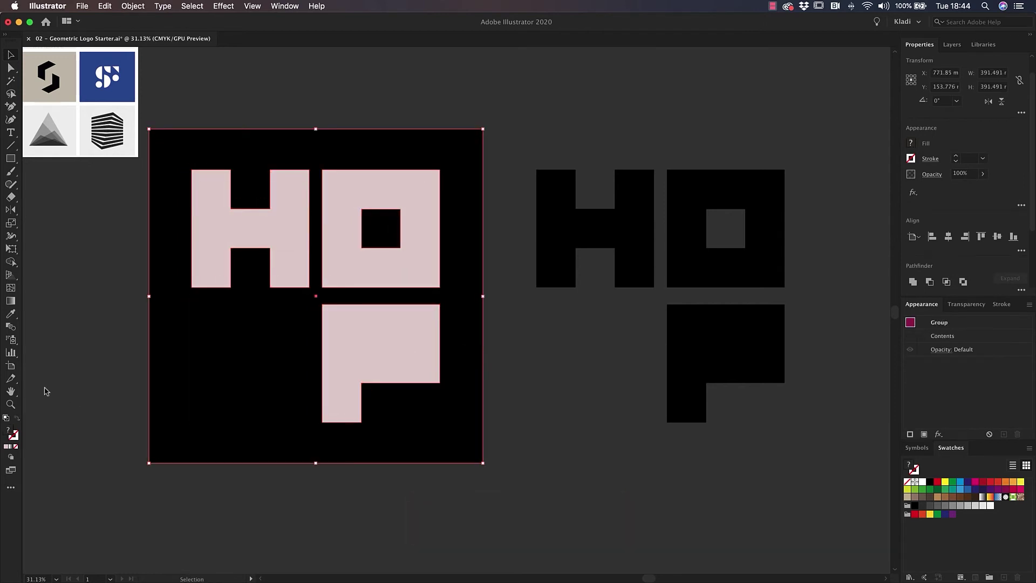
Create a new artboard around the black letter copy
{"action": "key", "text": "shift+o"}
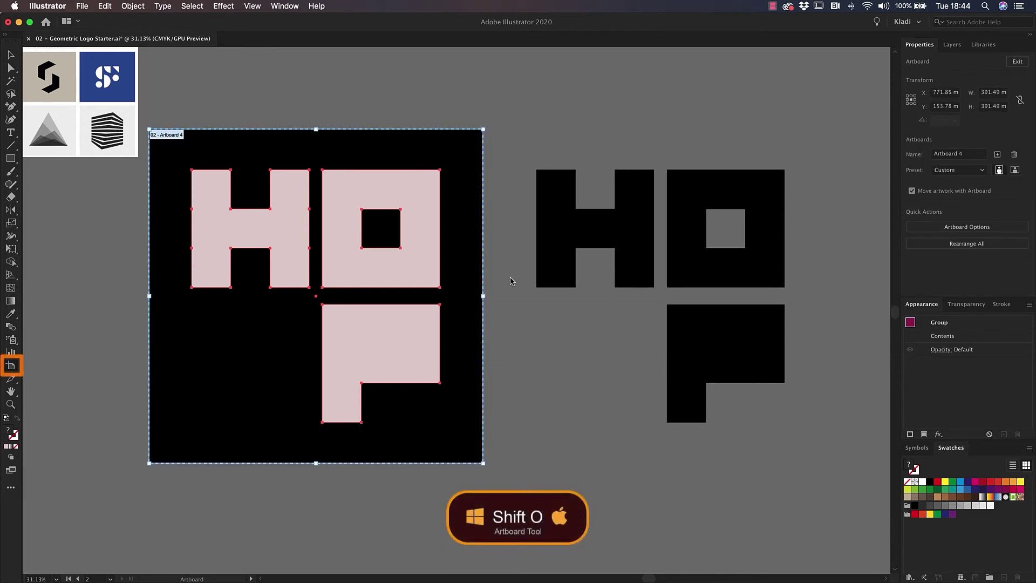
{"action": "left_click", "coordinate": [541, 252]}
{"action": "key", "text": "Escape"}
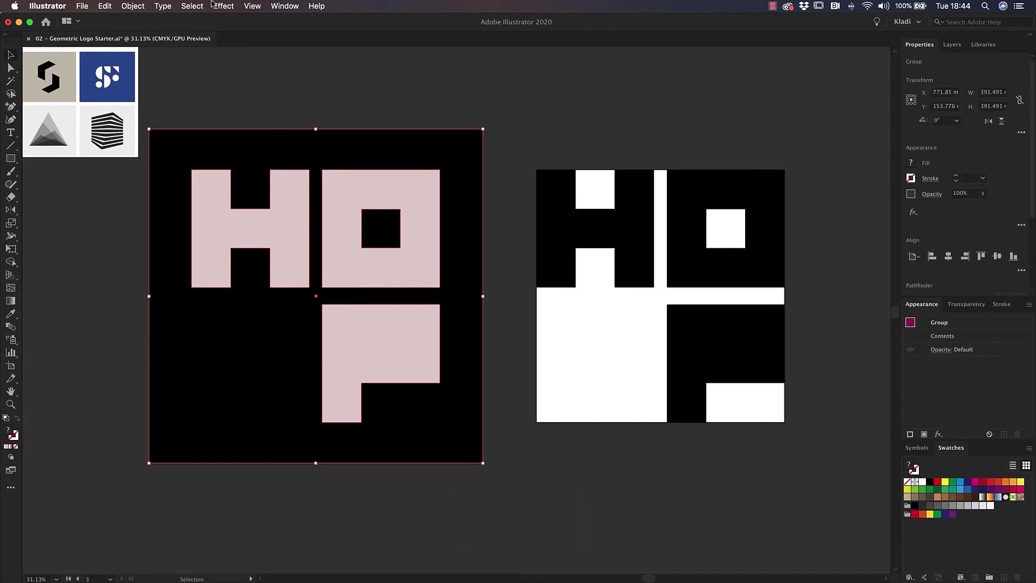
Save as '02 - Geometric Logo Starter.svg' in SVG format with Use Artboards, range 2
{"action": "left_click", "coordinate": [89, 7]}
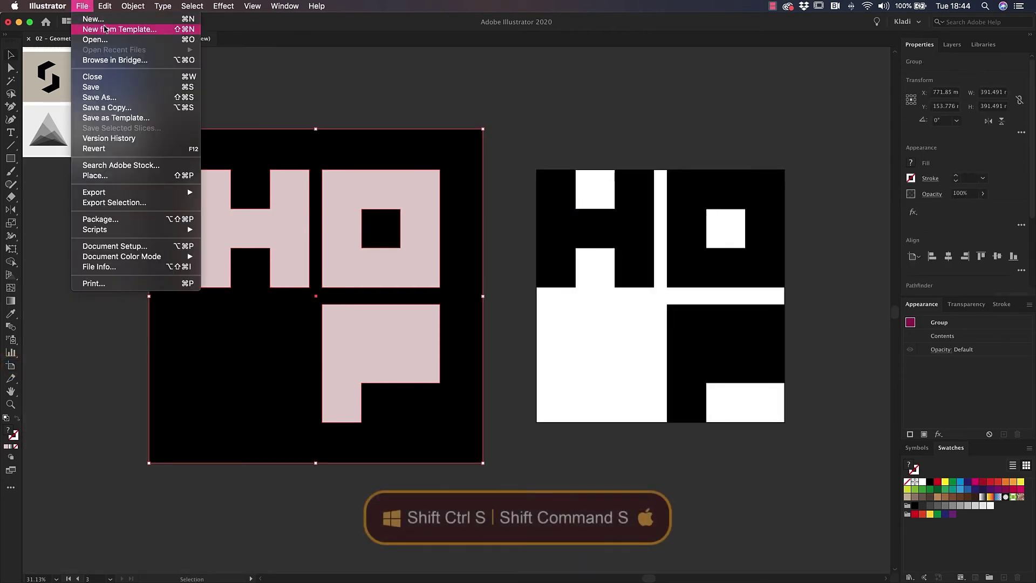
{"action": "left_click", "coordinate": [127, 96]}
{"action": "left_click", "coordinate": [561, 292]}
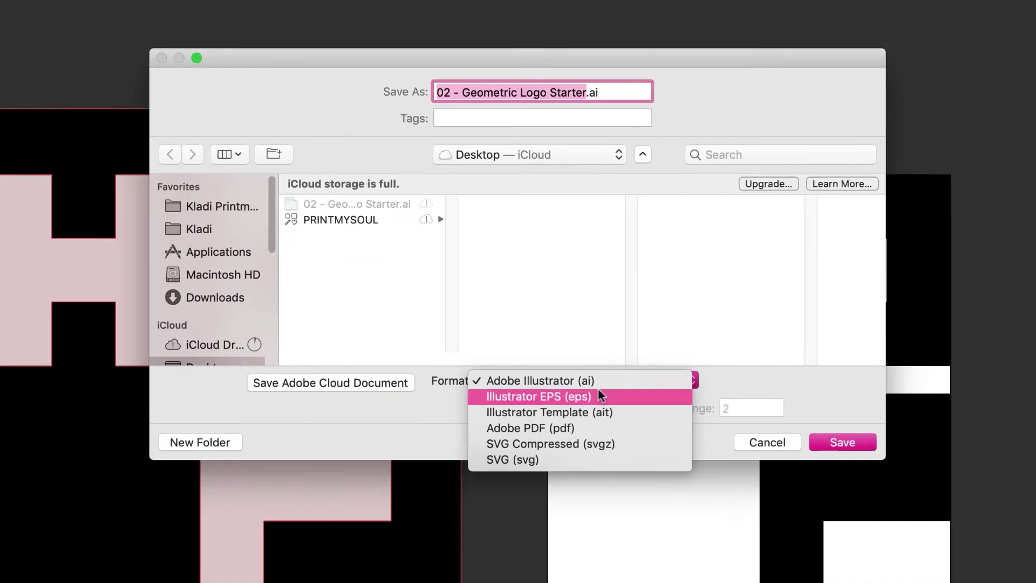
{"action": "left_click", "coordinate": [648, 573]}
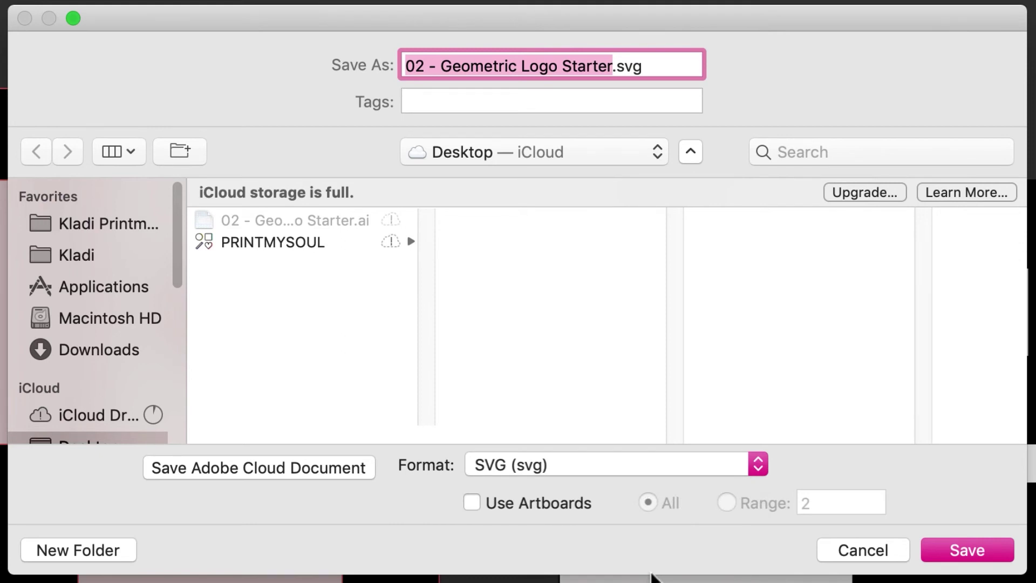
{"action": "left_click", "coordinate": [574, 507]}
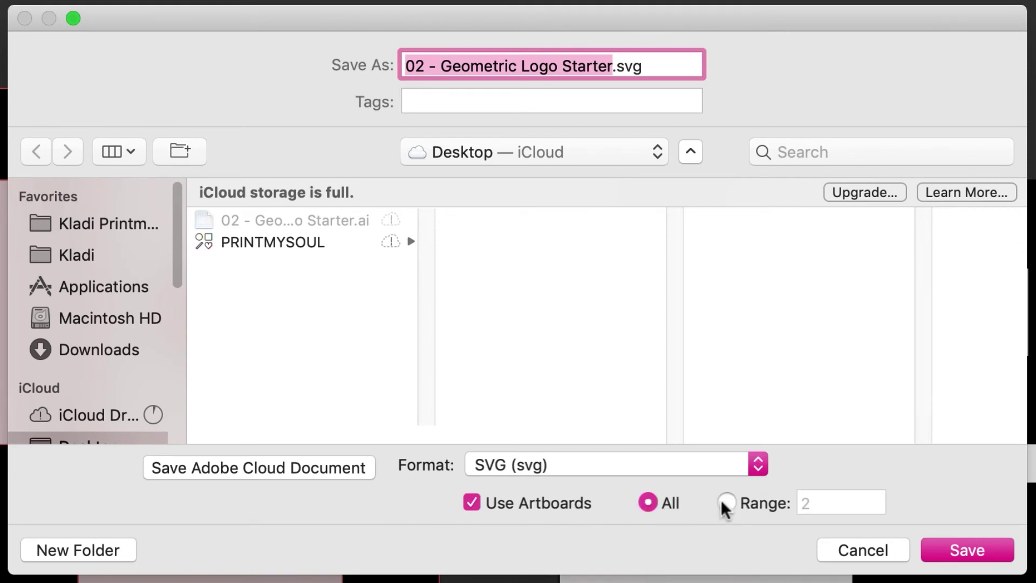
{"action": "left_click", "coordinate": [728, 505]}
{"action": "left_click", "coordinate": [813, 505]}
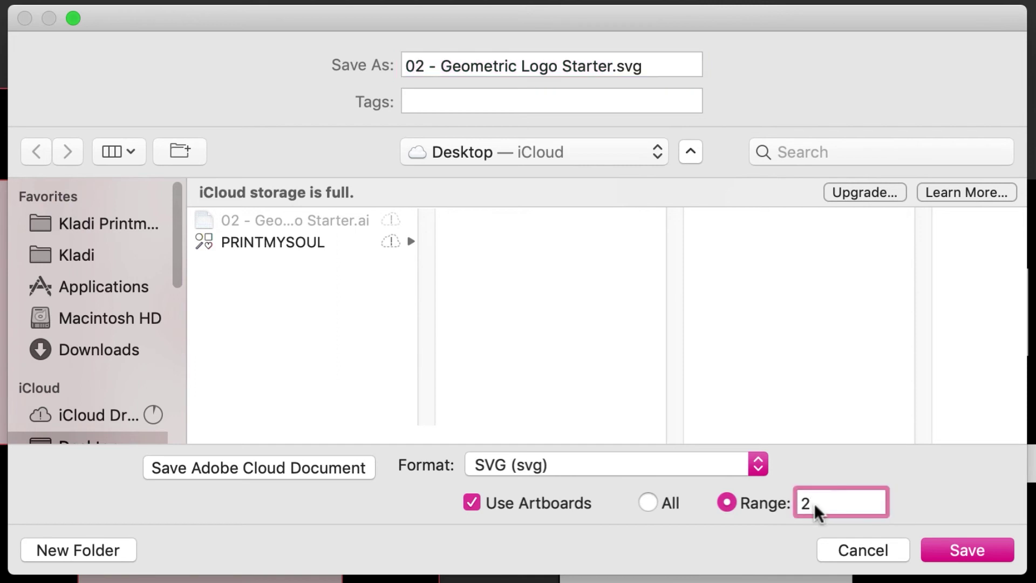
{"action": "left_click", "coordinate": [963, 549]}
{"action": "left_click", "coordinate": [763, 541]}
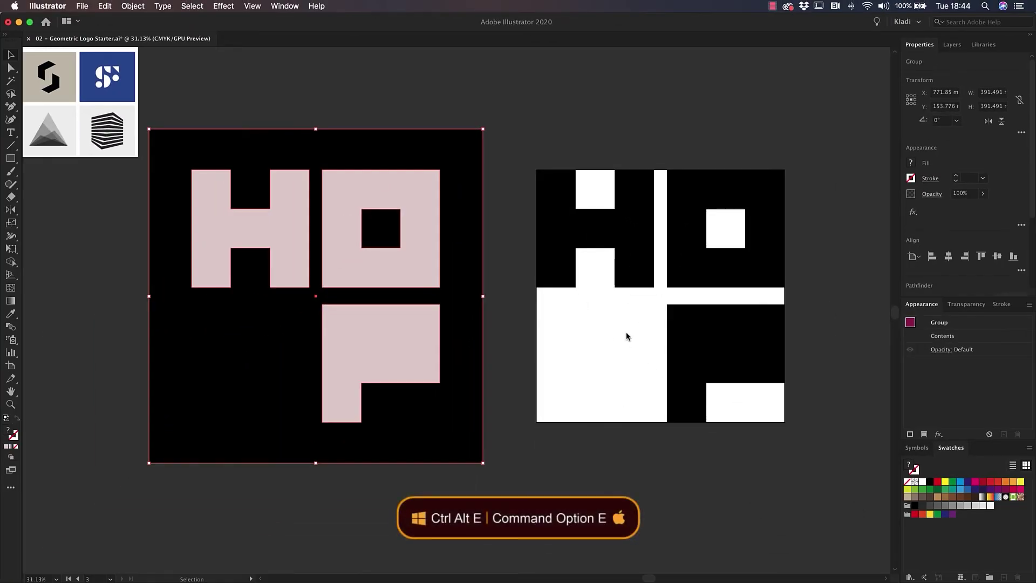
In Export for Screens, select the black HOP artboard and change the format to PNG
{"action": "key", "text": "super+alt+e"}
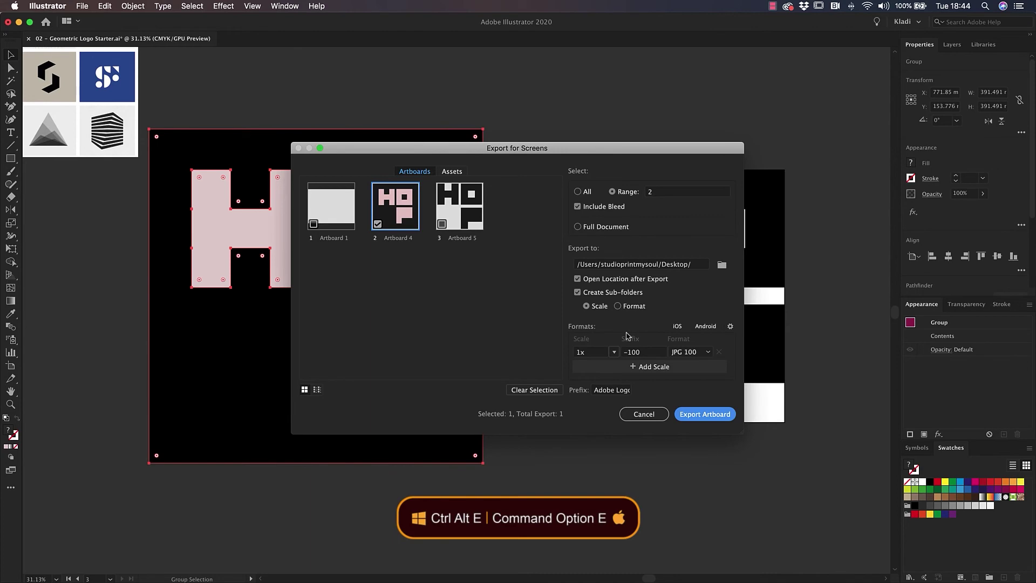
{"action": "left_click", "coordinate": [438, 204]}
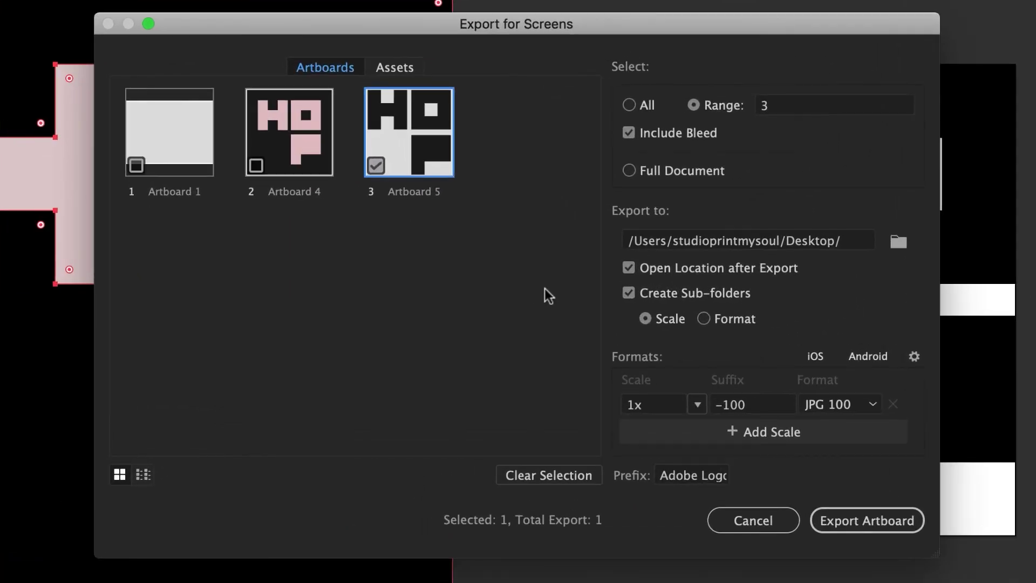
{"action": "left_click", "coordinate": [872, 404]}
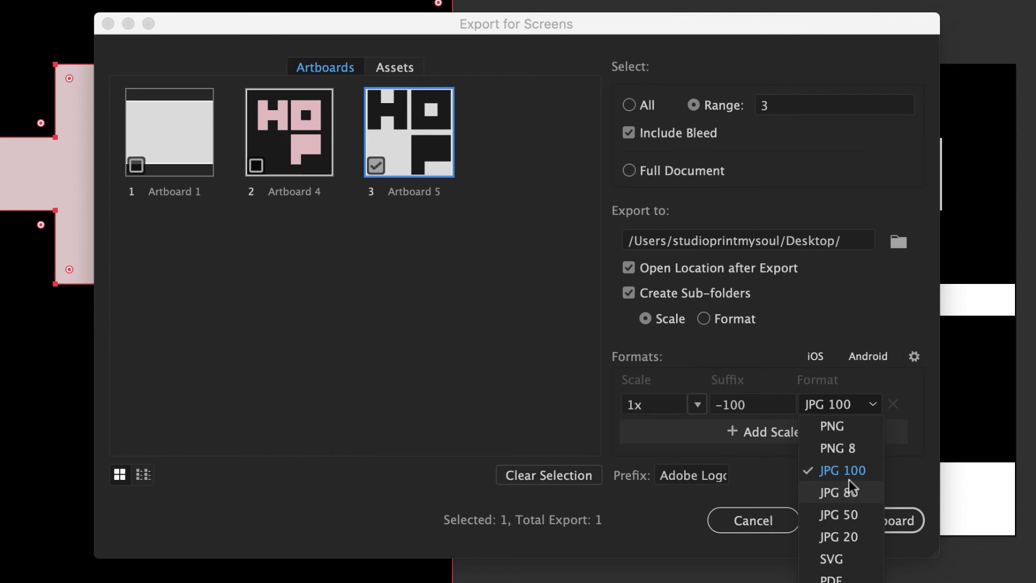
{"action": "left_click", "coordinate": [844, 427]}
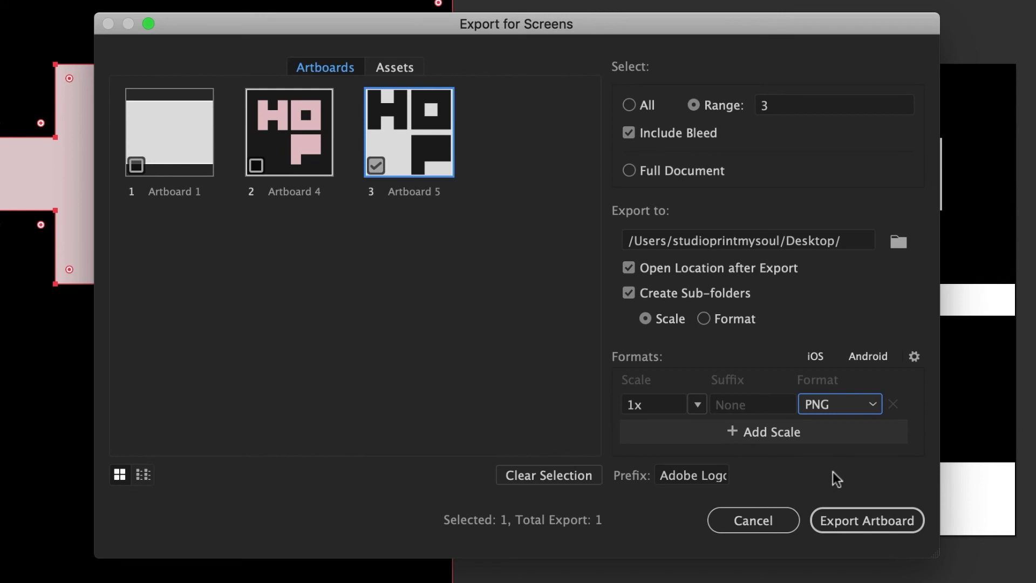
{"action": "key", "text": "Tab"}
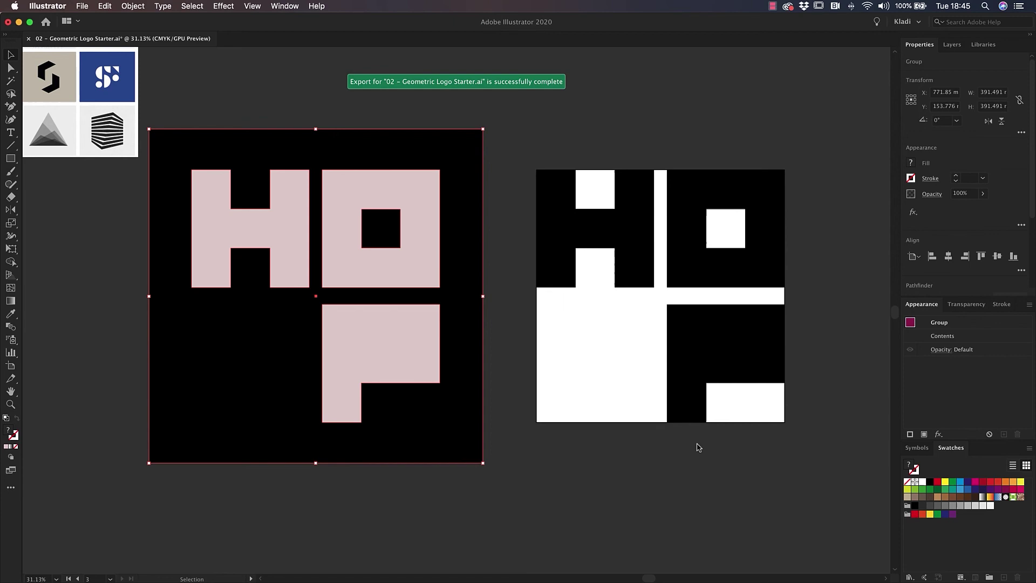
{"action": "left_click", "coordinate": [699, 447]}
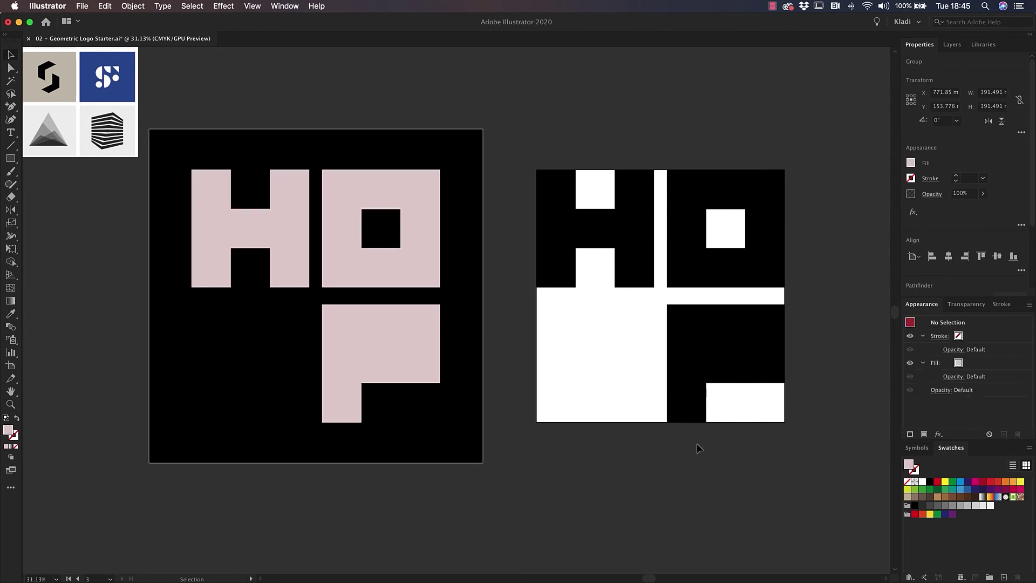